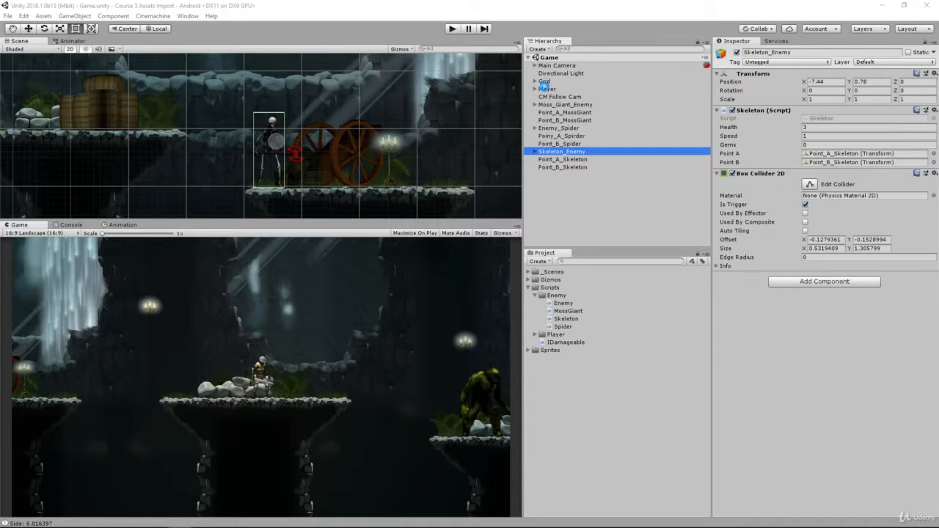
- Examine the components and settings of the Hit_Box nested under the Player's Sprite object
click(545, 88)
key(Right)
key(Down)
key(Right)
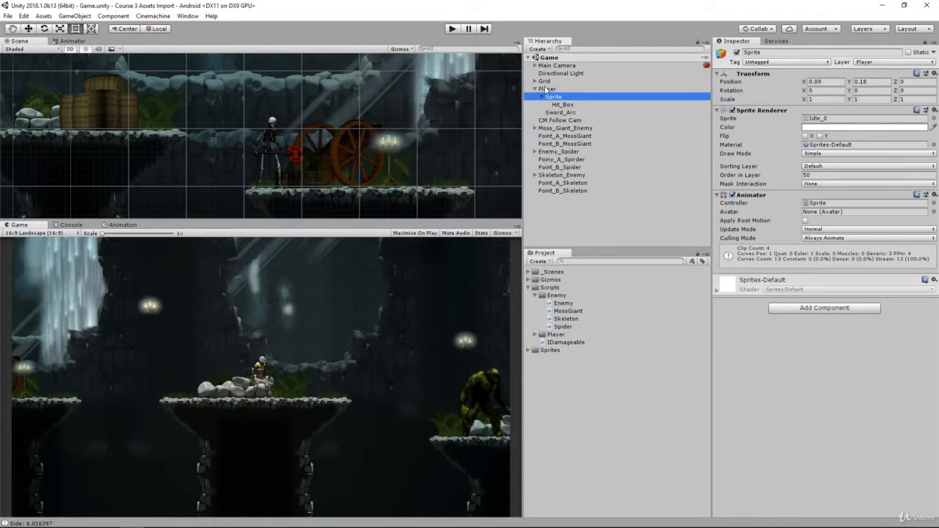
key(Down)
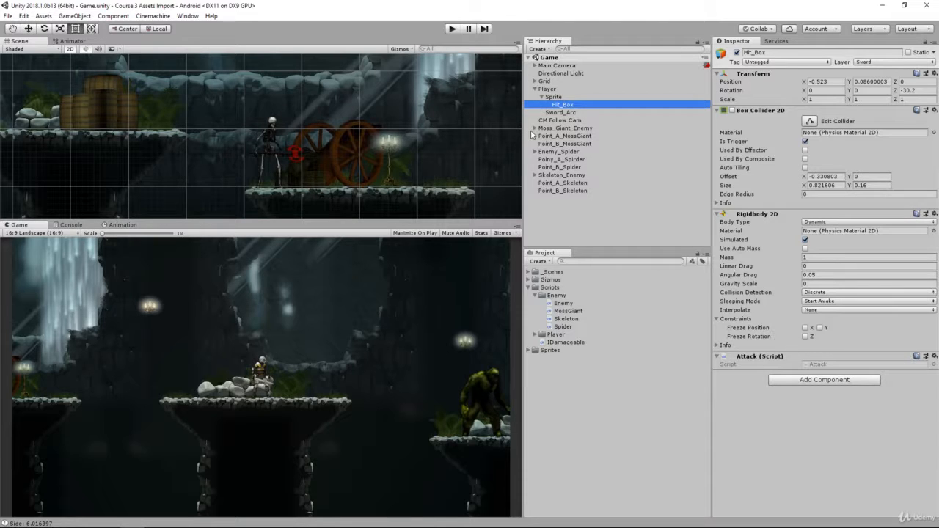
key(Left)
key(Left)
key(Left)
key(Left)
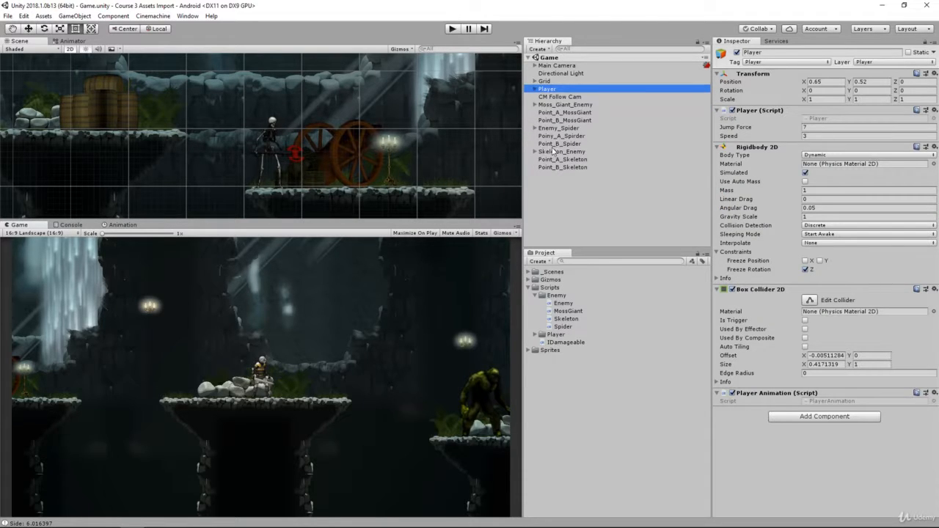
- Create a new 2D sprite object as a child of Skeleton_Enemy's Sprite object
click(558, 151)
key(Right)
click(576, 159)
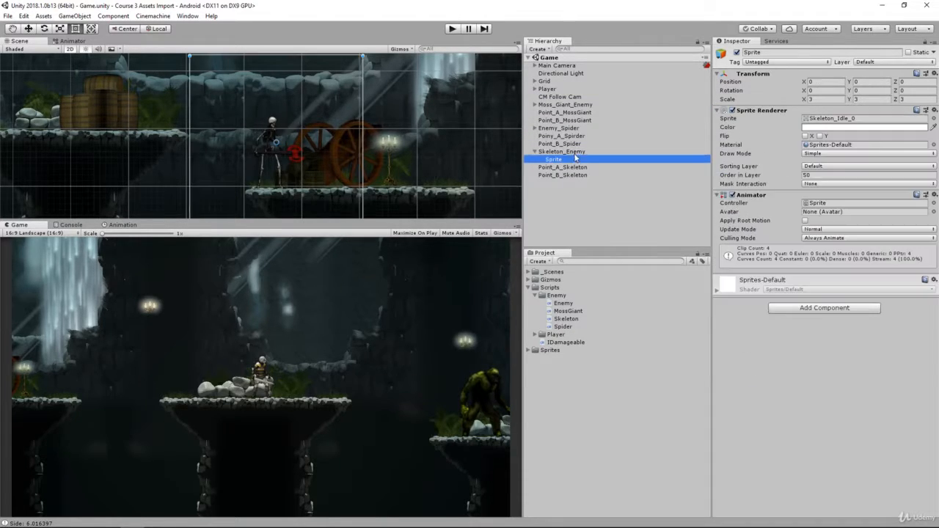
key(Up)
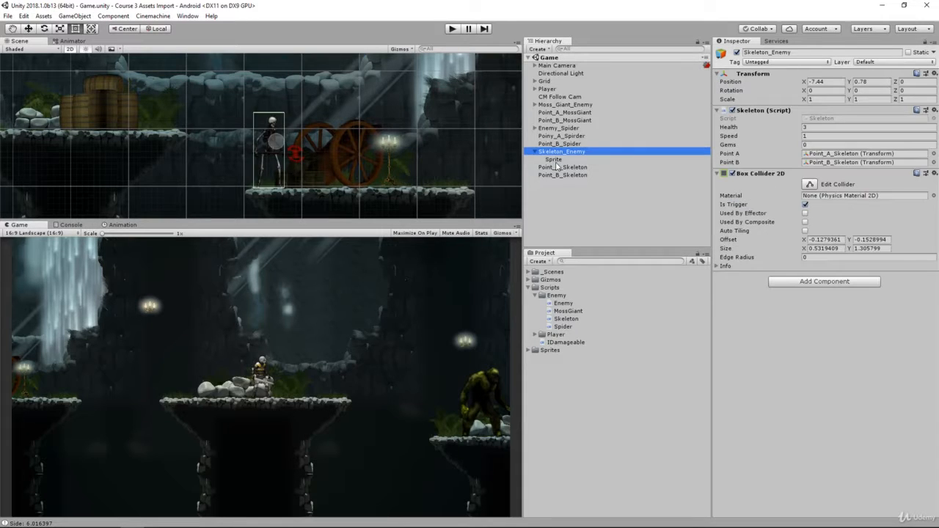
key(Down)
key(Up)
key(Down)
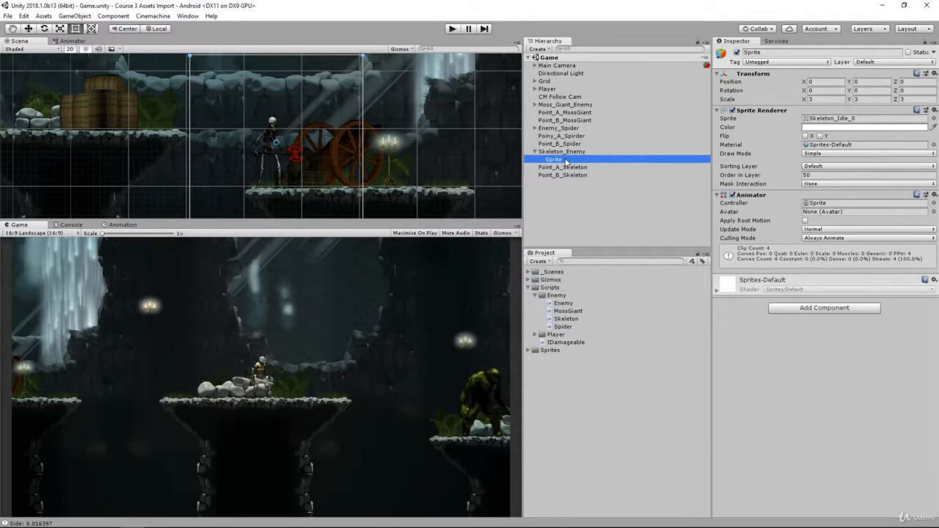
right_click(562, 160)
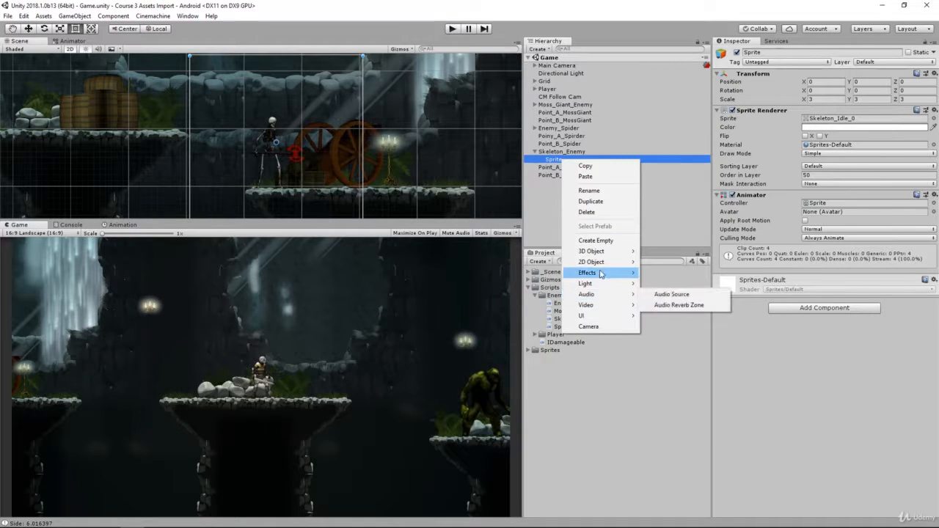
mouse_move(602, 265)
click(660, 264)
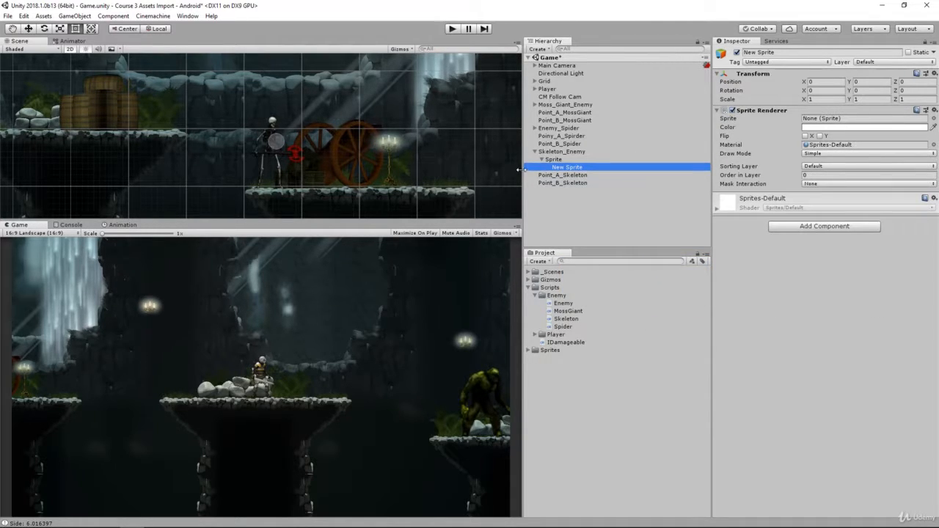
- Assign the UISprite image to the new sprite's Sprite Renderer and set its Order in Layer to 50
click(933, 118)
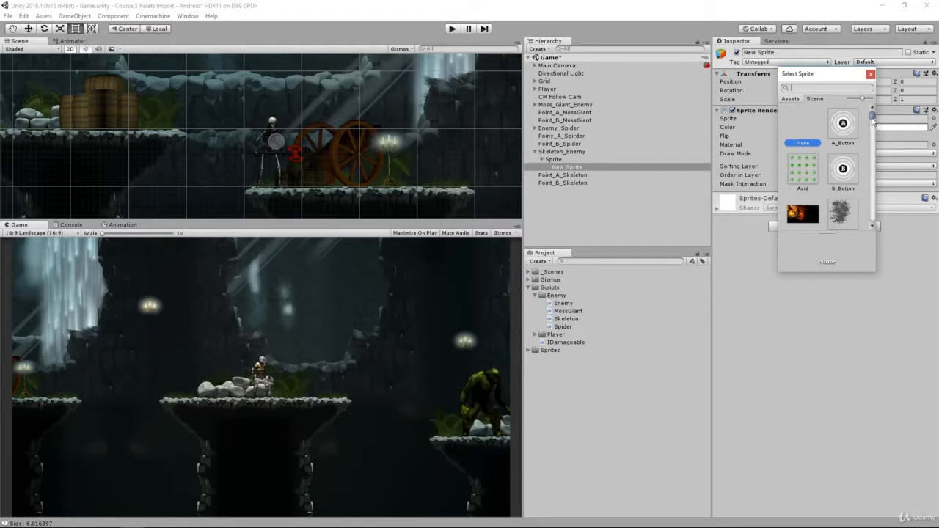
drag(873, 119, 872, 217)
click(841, 204)
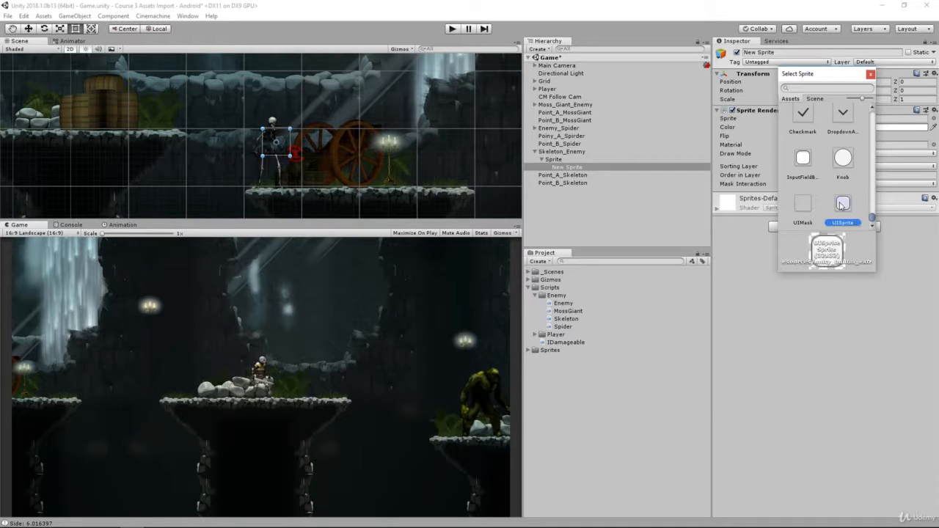
click(841, 204)
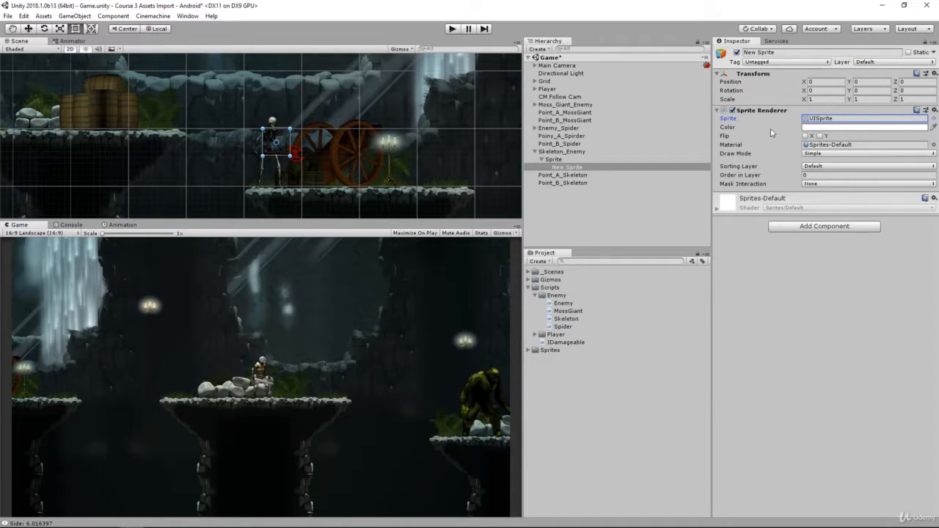
click(815, 175)
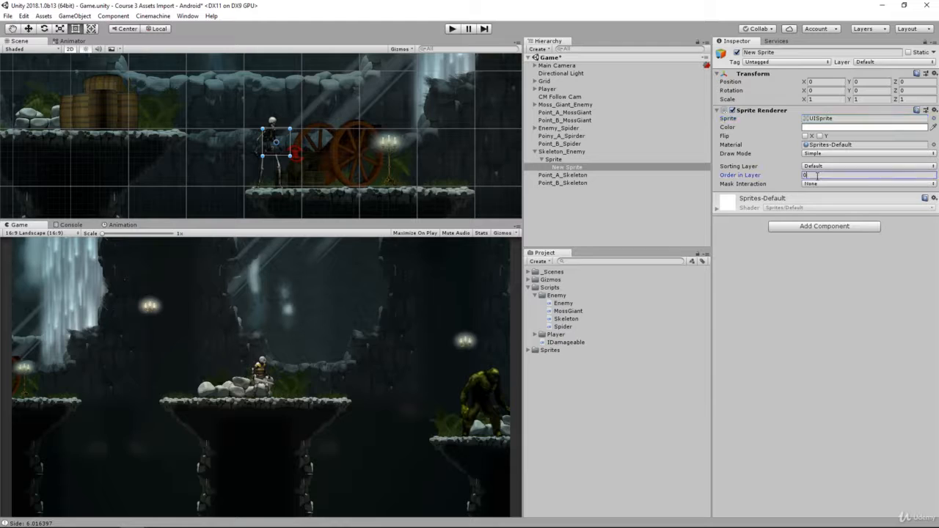
text(50)
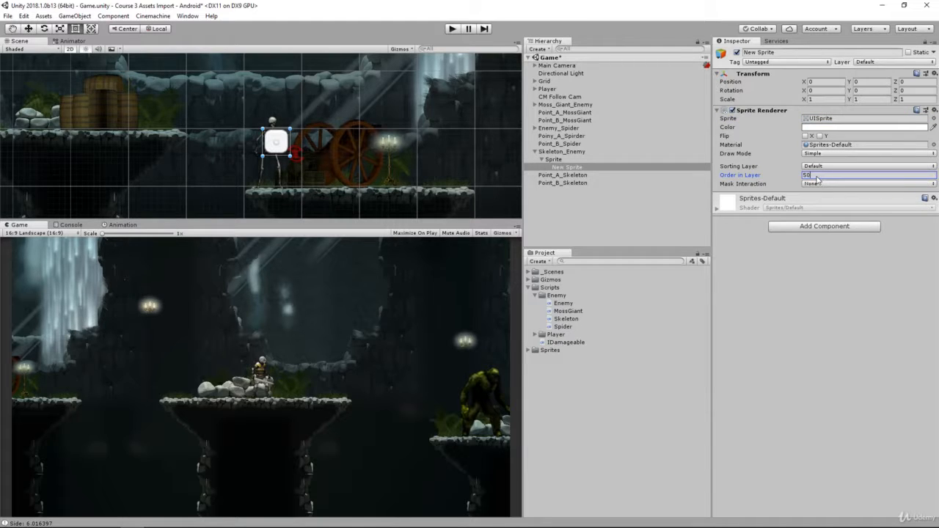
click(827, 167)
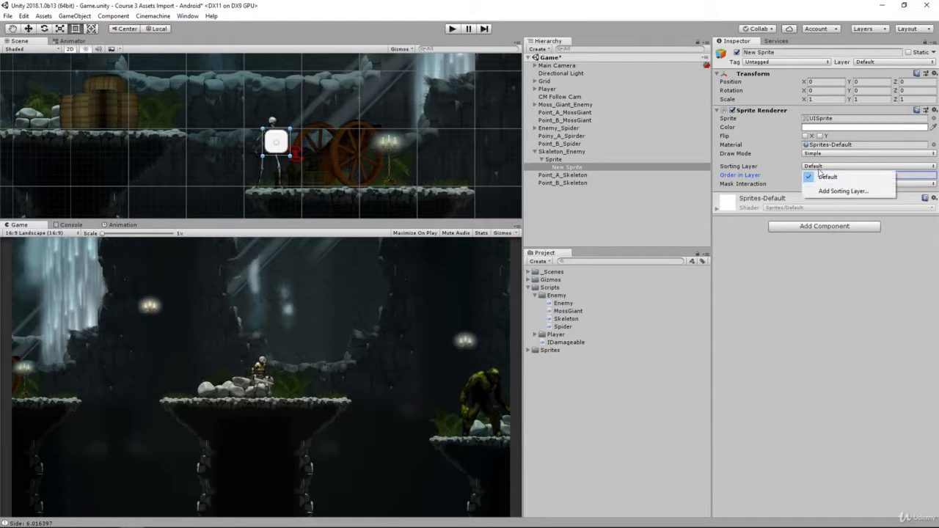
click(782, 178)
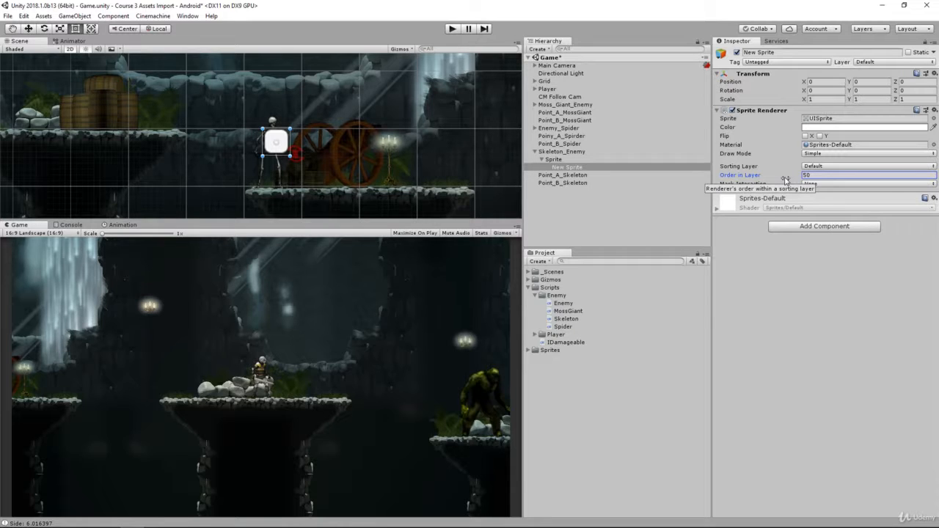
- Add a Box Collider 2D and a Rigidbody 2D component to the new sprite
click(800, 229)
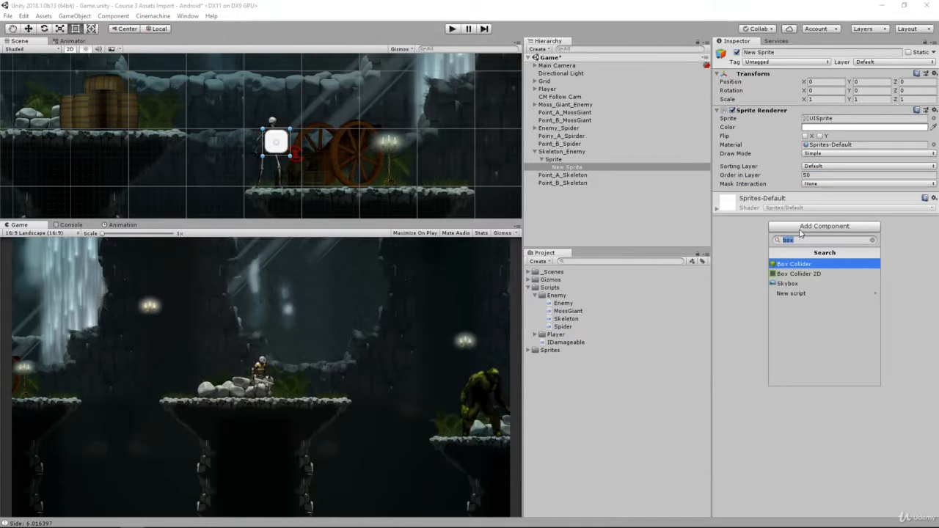
key(Down)
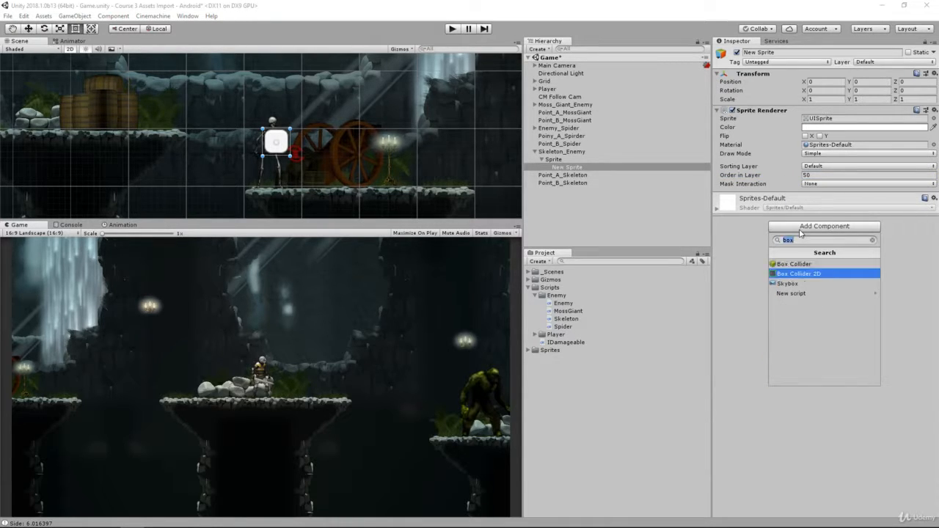
key(Return)
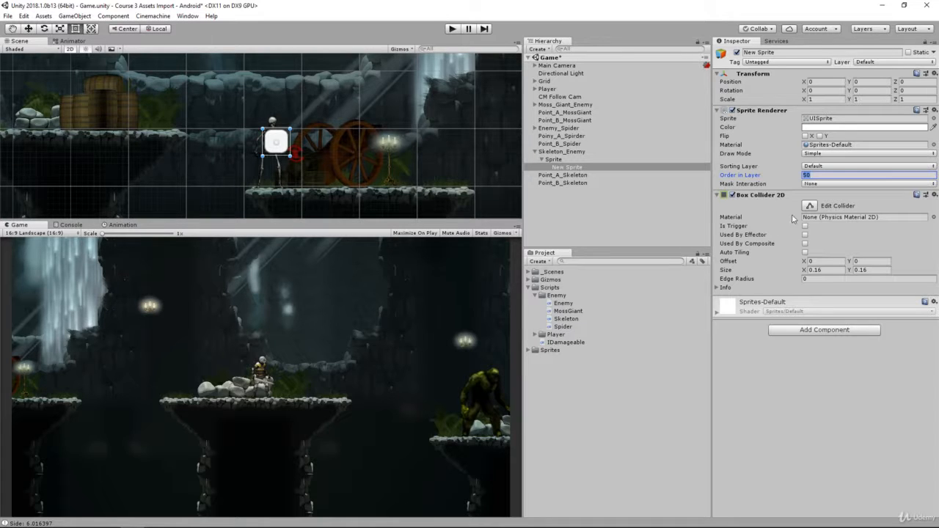
click(788, 330)
text(rigid)
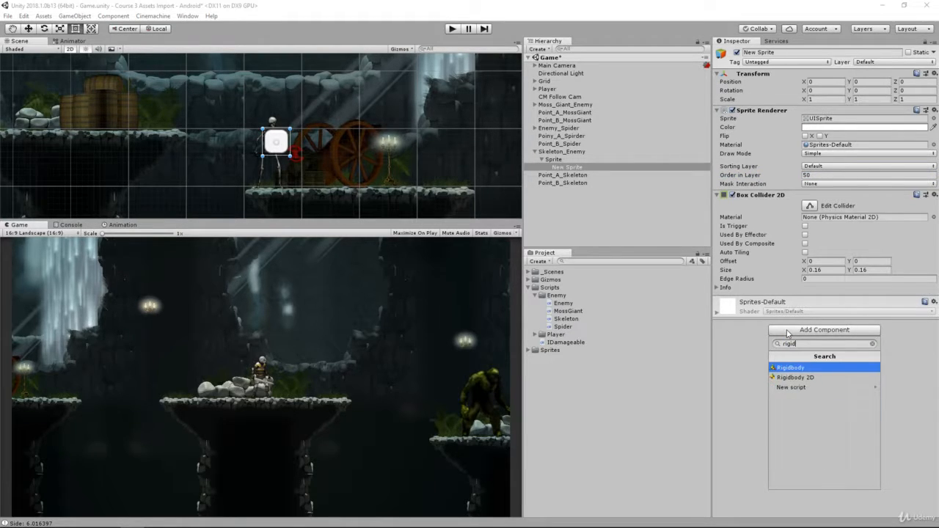
key(Down)
key(Return)
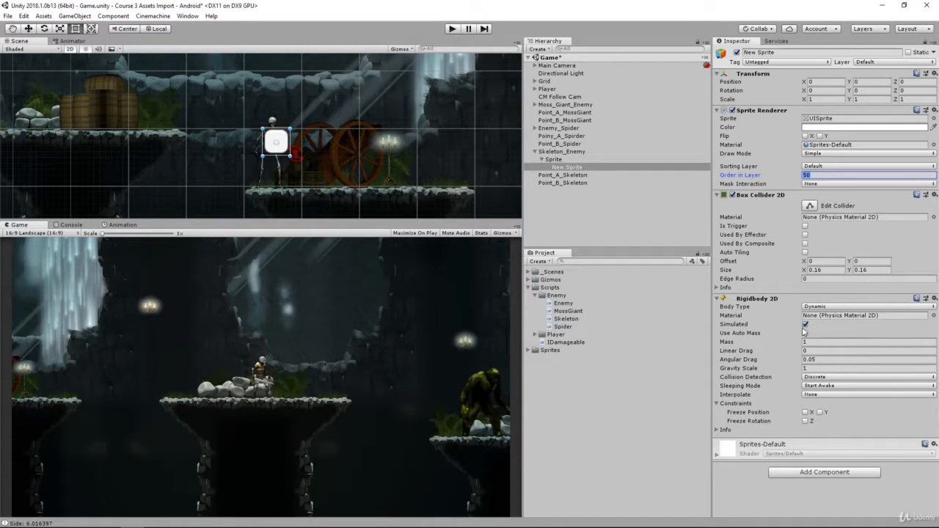
- Set the new sprite's Rigidbody 2D Gravity Scale to 0 and make its Box Collider 2D a trigger
click(816, 369)
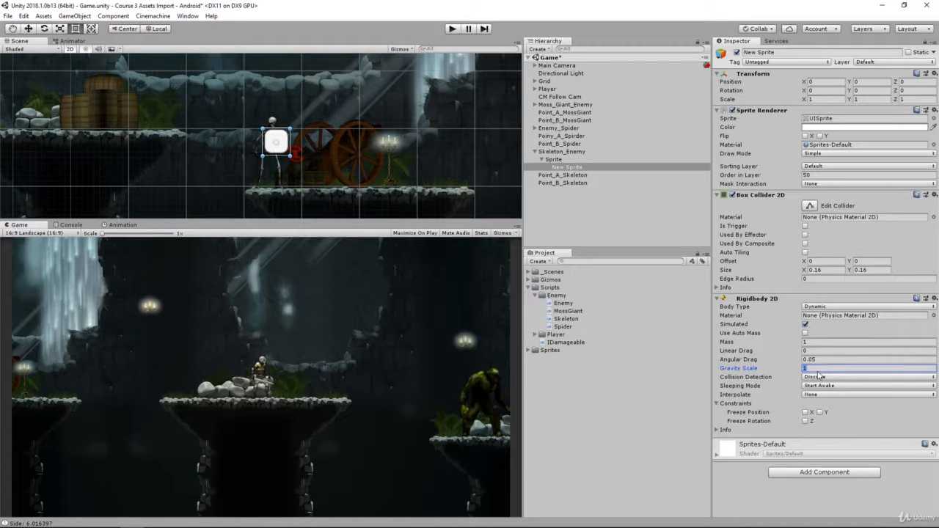
text(0)
click(804, 227)
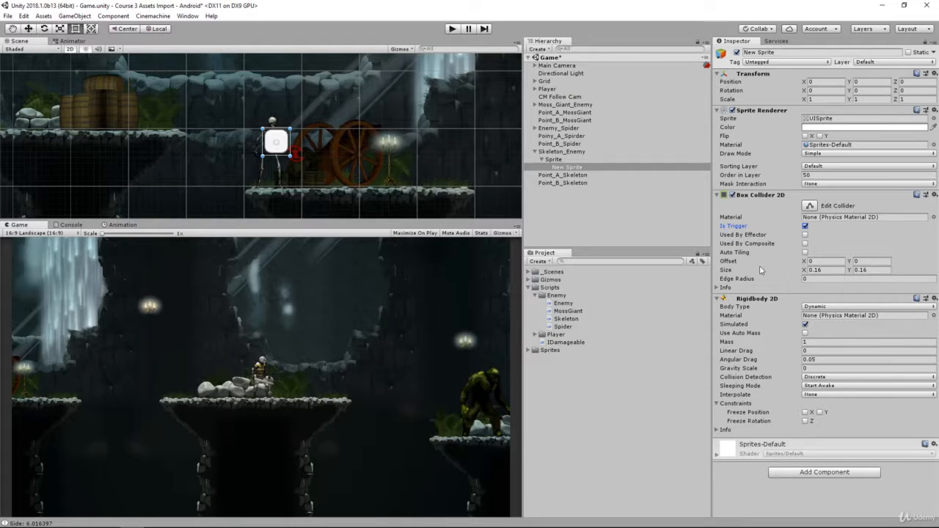
- Review the collider, rigidbody and script setup of the Player's Hit_Box for comparison
click(555, 90)
key(Right)
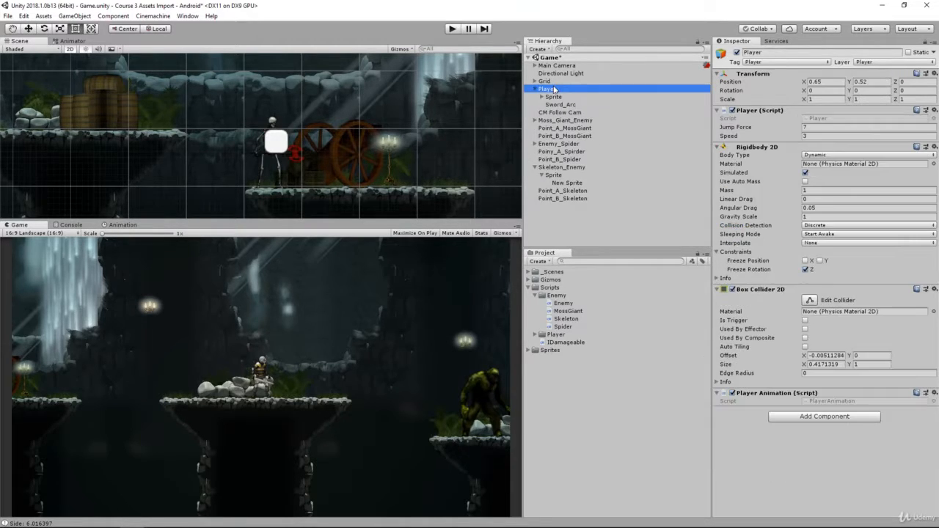
key(Down)
key(Down)
key(Up)
key(Right)
key(Down)
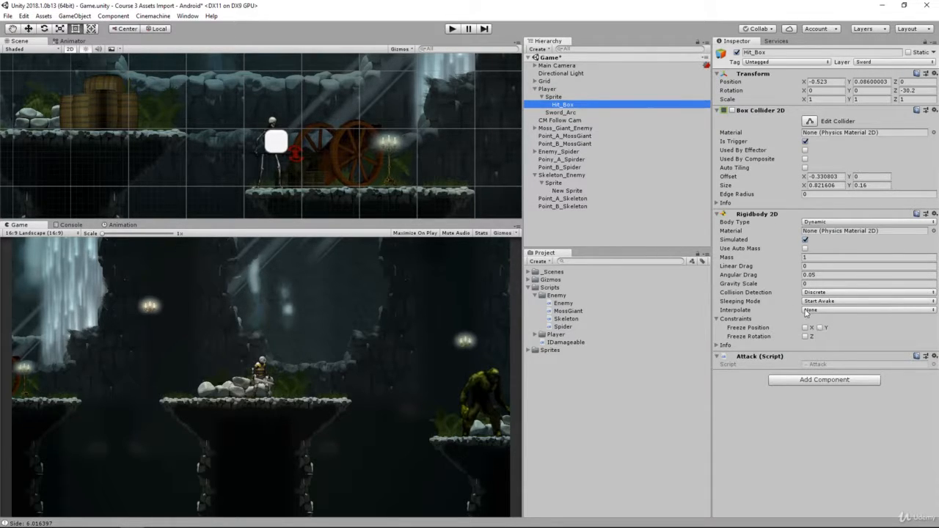
- Rename the new sprite under Skeleton_Enemy's Sprite to Hit_Box
click(563, 192)
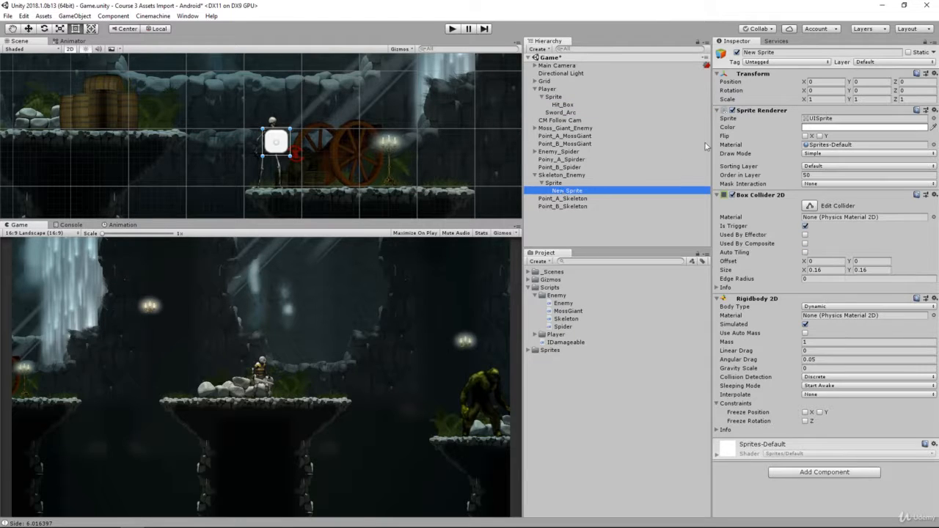
click(771, 52)
text(Hit_Box)
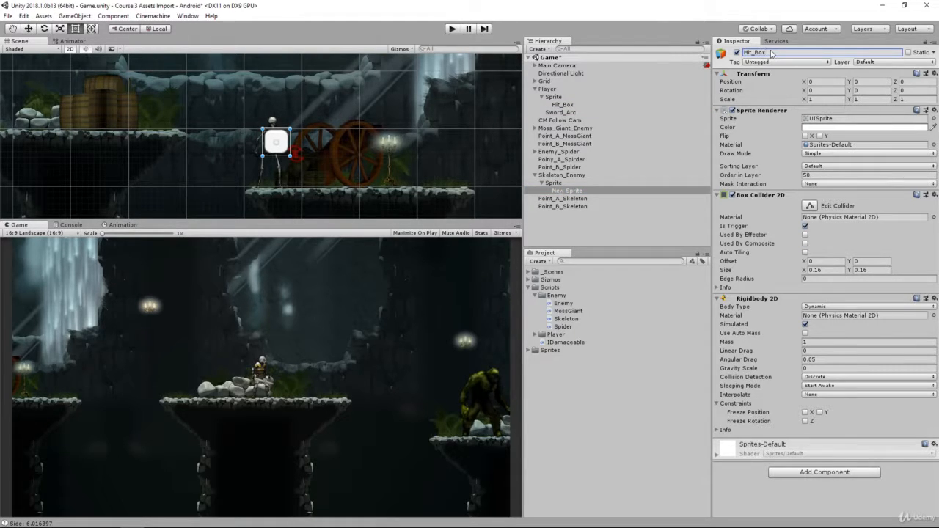
key(Return)
- Load the Attack animation clip of Skeleton_Enemy's Sprite and preview its first frame
click(566, 184)
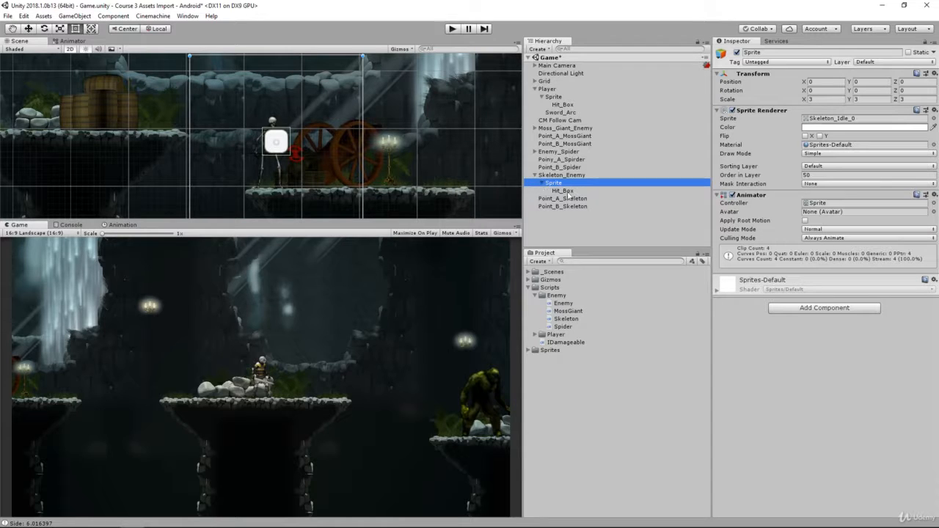
click(119, 225)
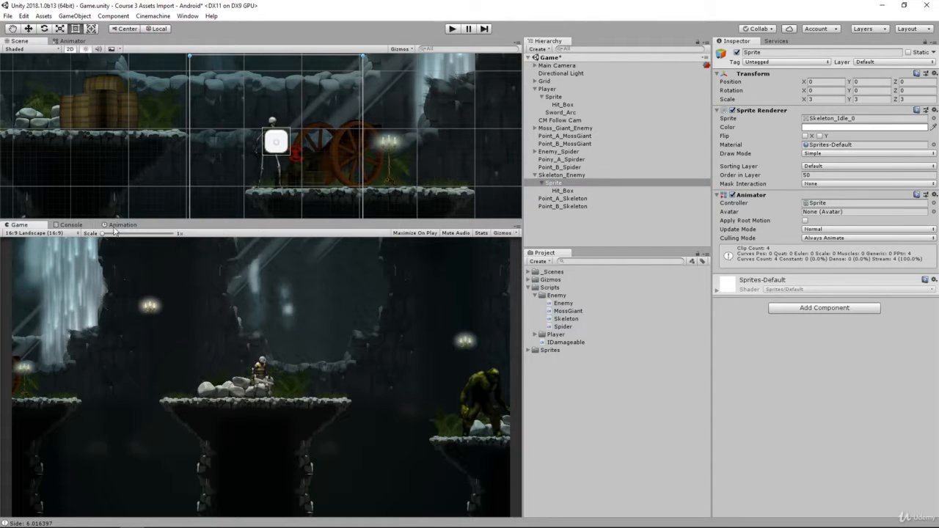
click(13, 242)
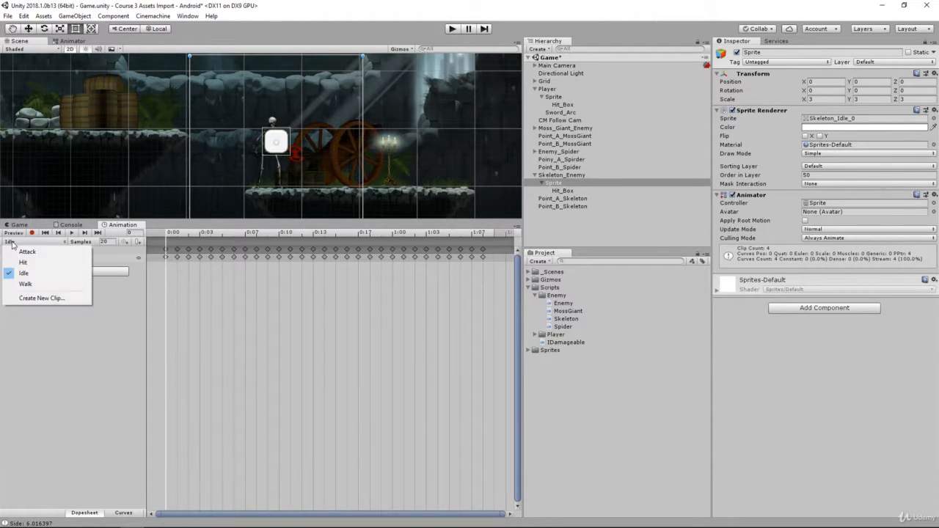
click(30, 253)
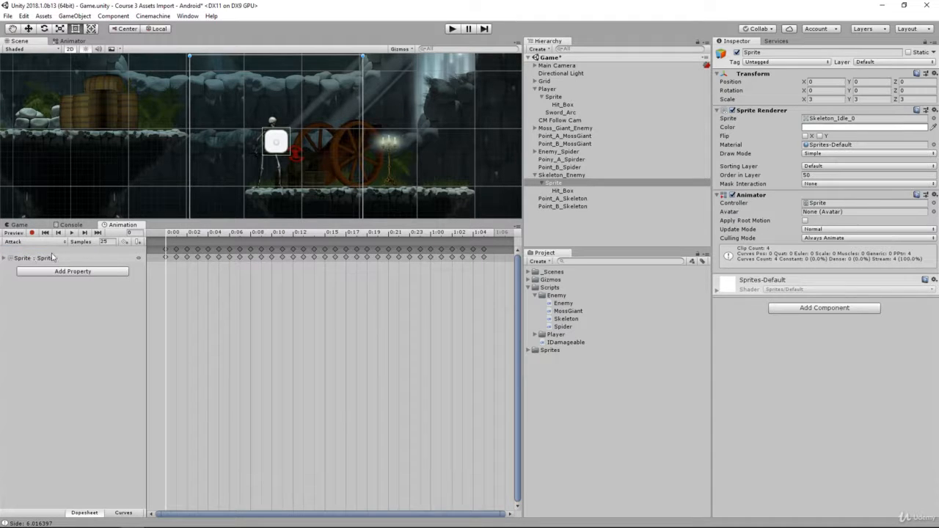
click(177, 235)
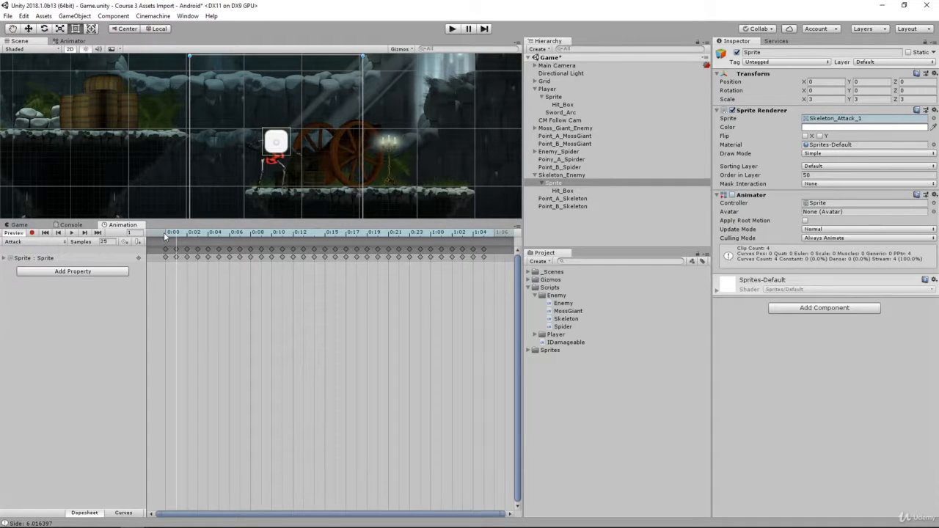
- Reposition the skeleton's Hit_Box to about X -0.077, Y -0.053 and flatten it to a Y scale of about 0.57
scroll(255, 147, up, 1)
scroll(255, 147, up, 2)
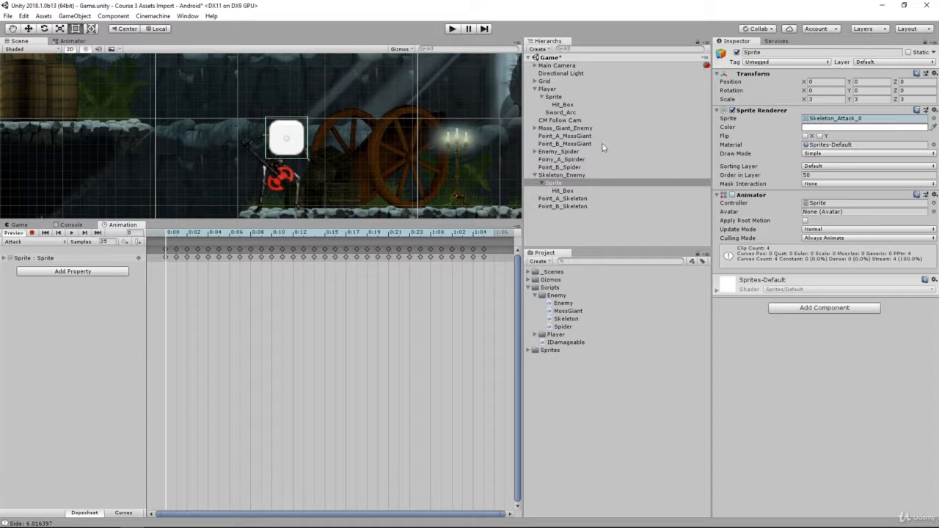
click(563, 191)
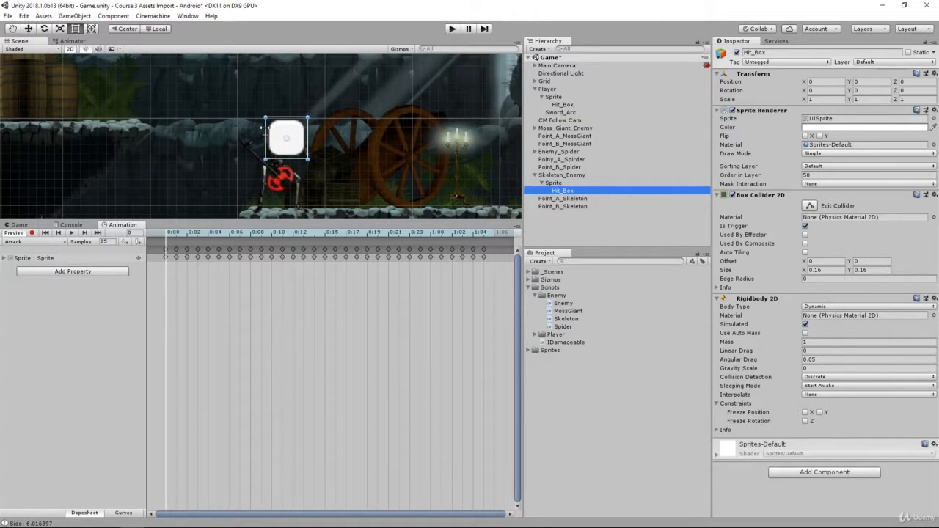
drag(286, 139, 280, 163)
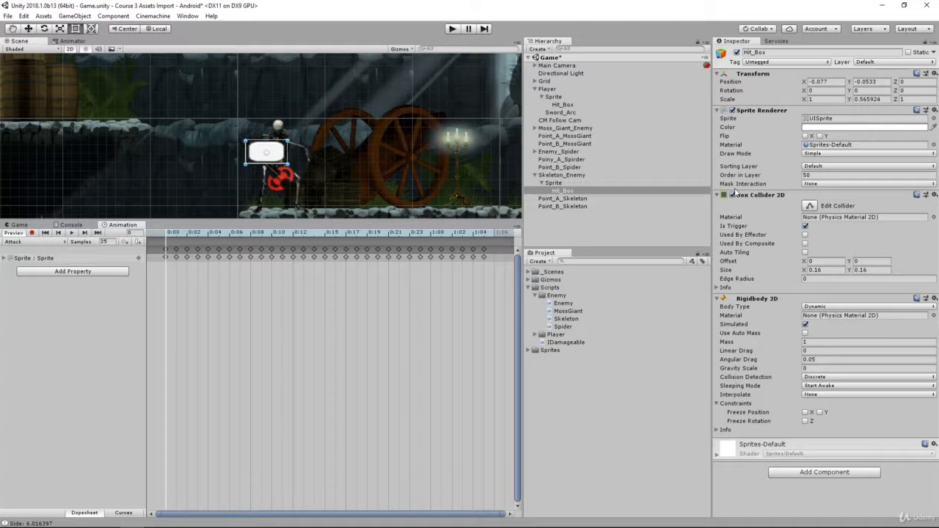
- Remove the Sprite Renderer component from the skeleton's Hit_Box
right_click(747, 110)
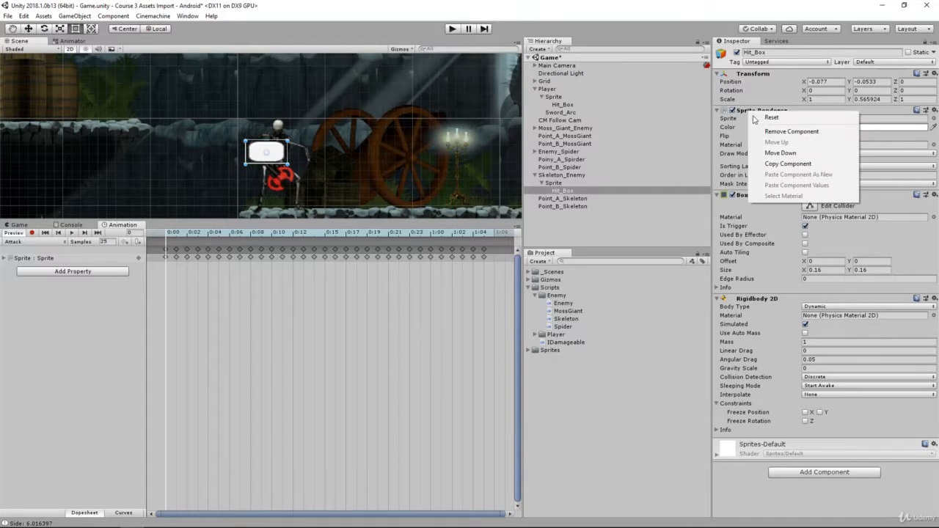
click(790, 131)
scroll(320, 165, up, 2)
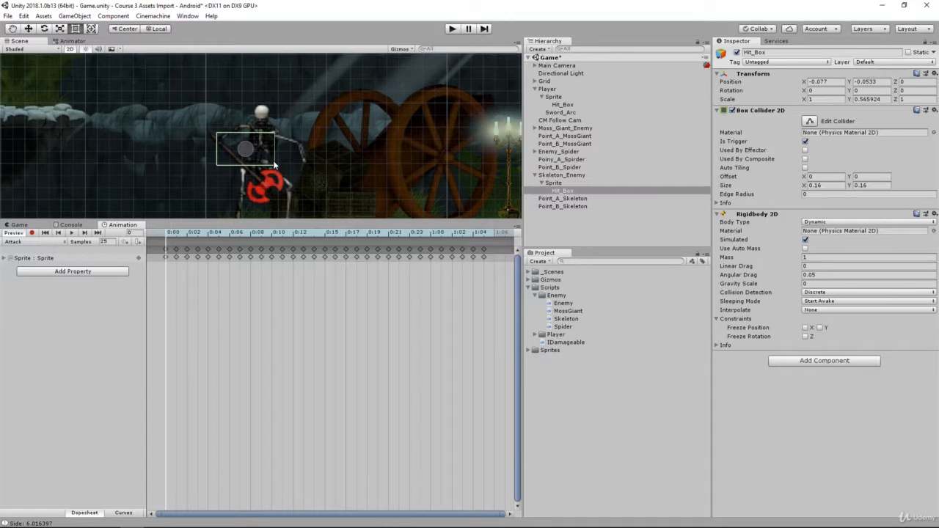
- Move the skeleton's Hit_Box down over the axe to a Y position of about -0.092
click(554, 183)
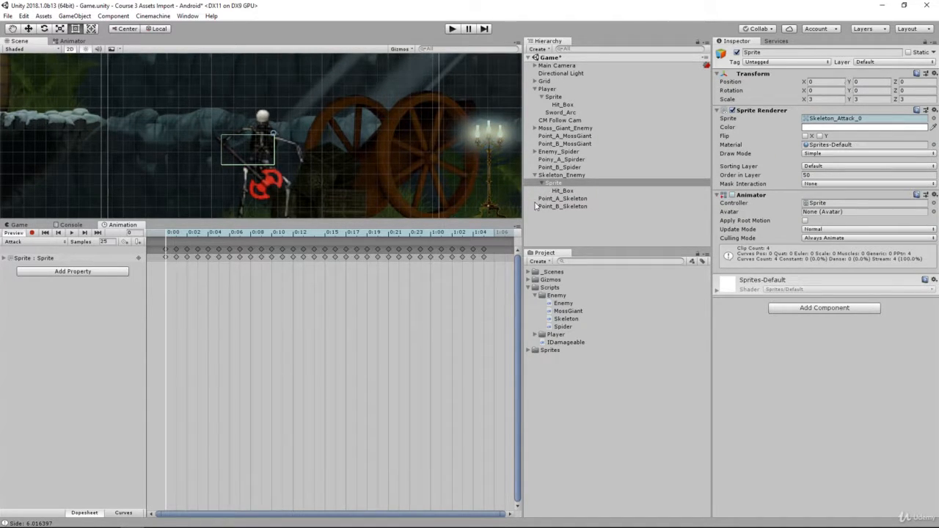
click(563, 190)
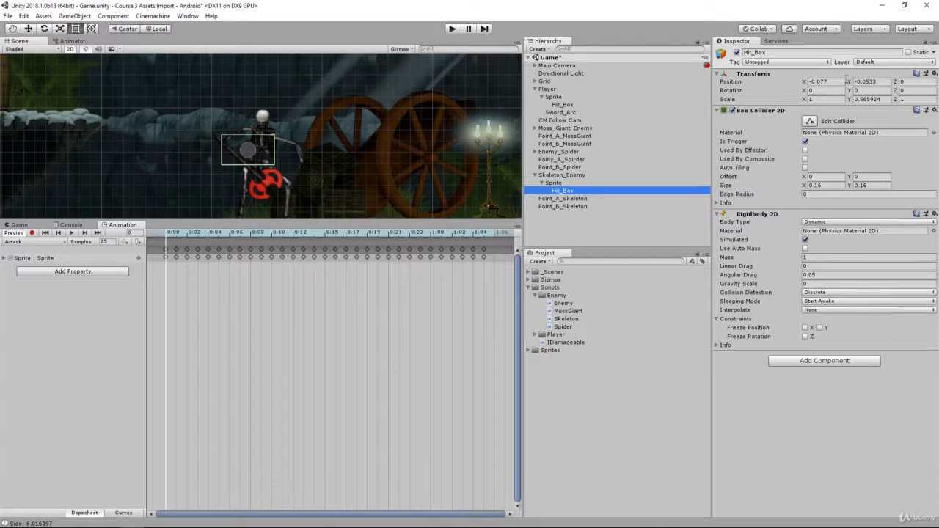
drag(847, 81, 849, 83)
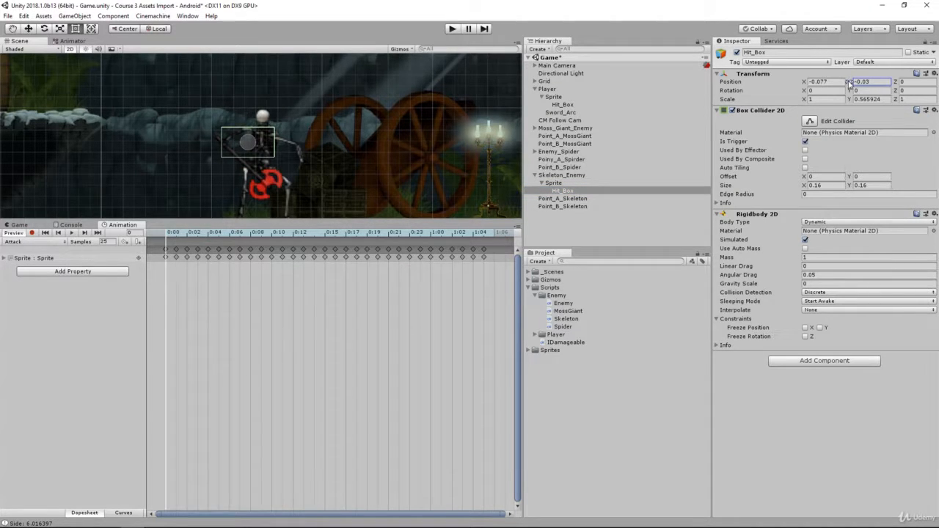
click(250, 152)
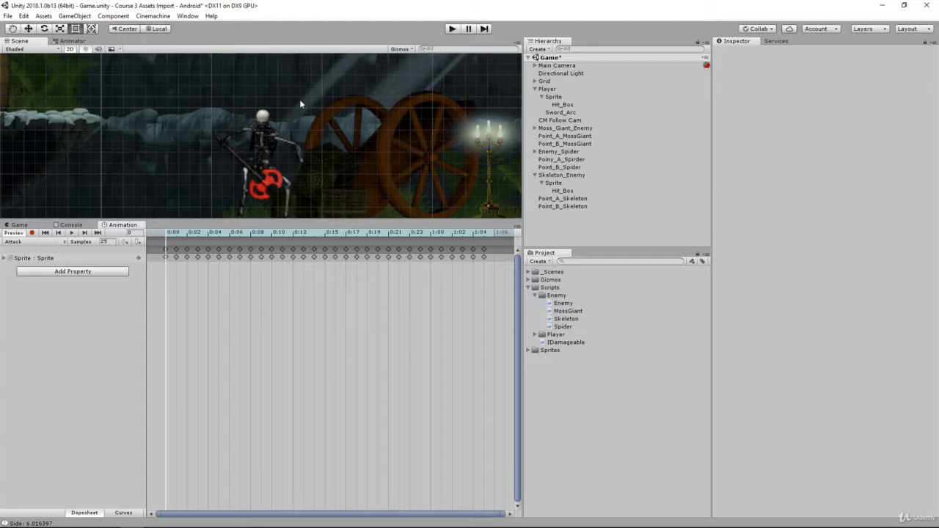
click(563, 190)
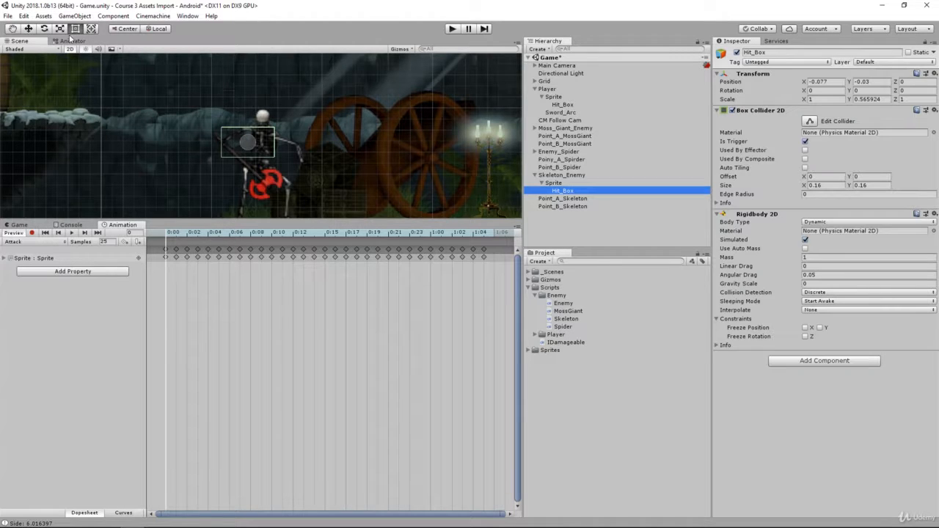
click(249, 150)
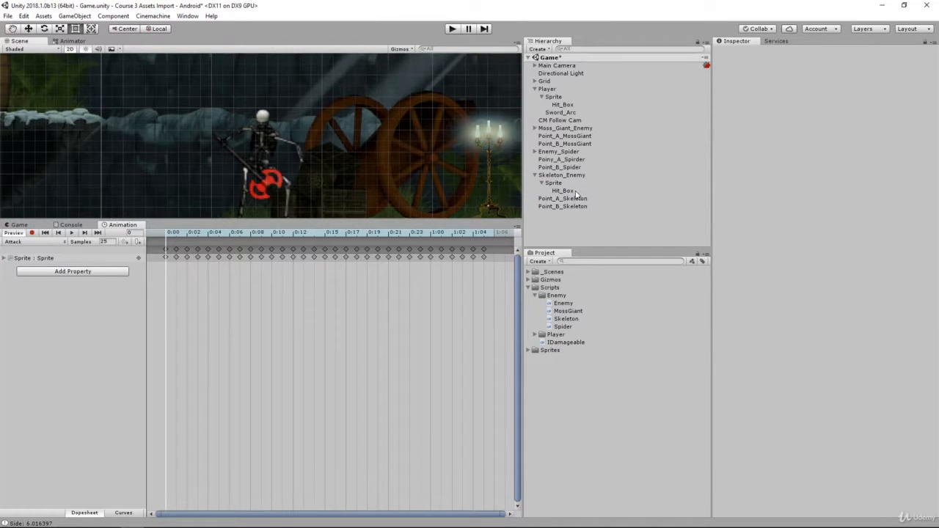
click(563, 191)
click(28, 29)
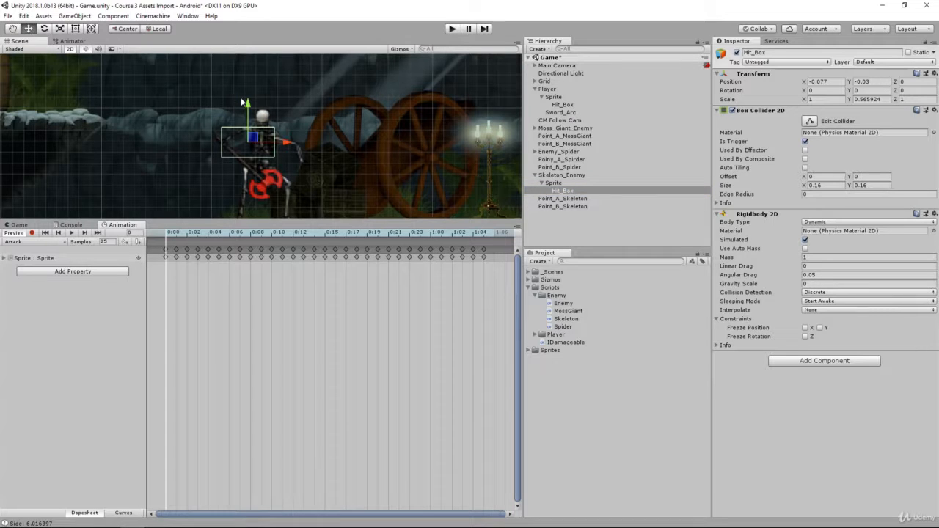
drag(246, 104, 247, 125)
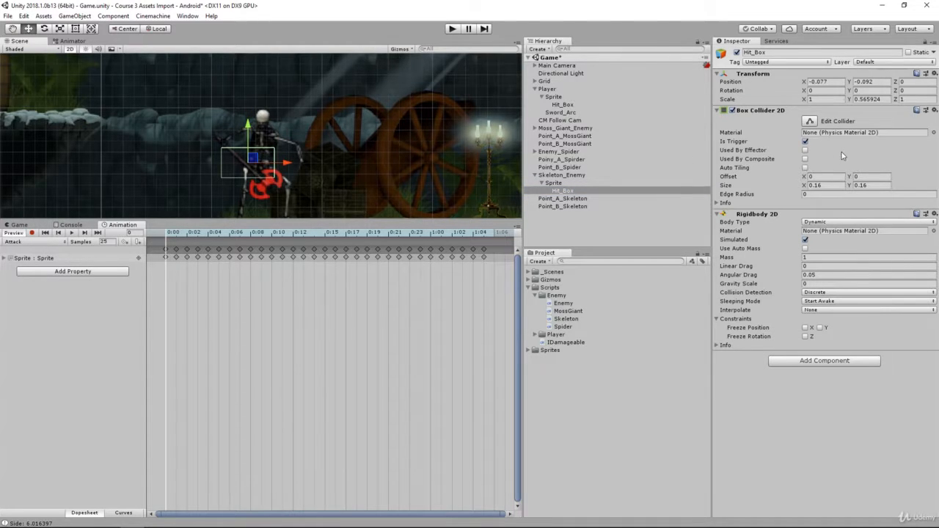
- Fit the Hit_Box along the axe with a Z rotation of about -45.43 and a scale of about X 1.46, Y 0.39, Z 1.06
drag(896, 92, 152, 30)
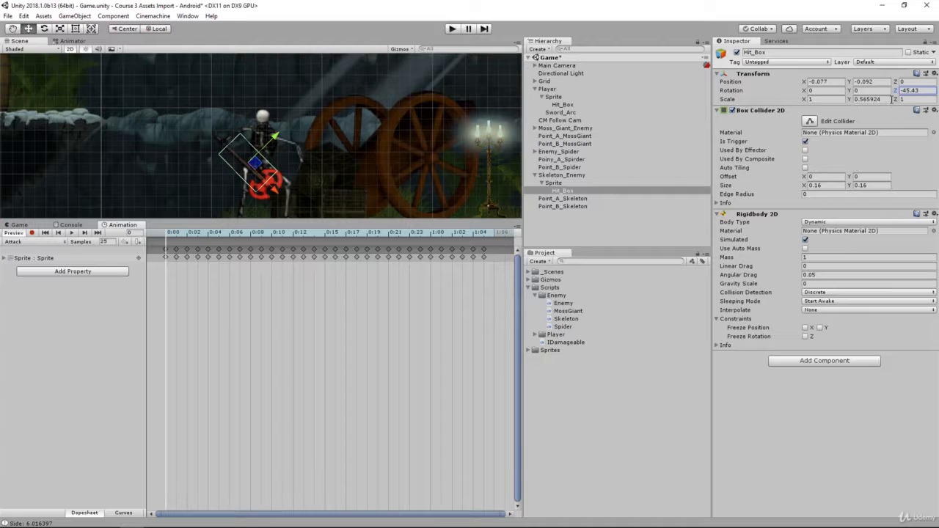
click(854, 99)
text(0.6)
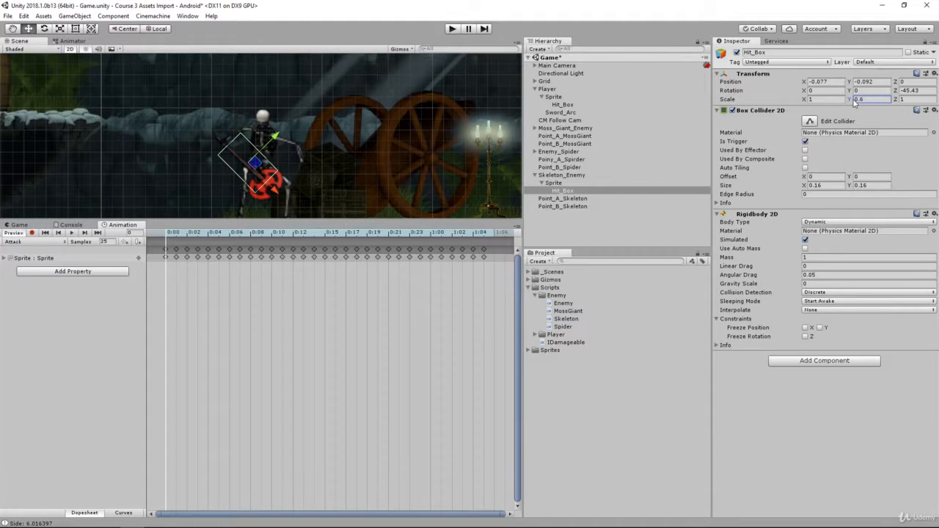
key(BackSpace)
text(36)
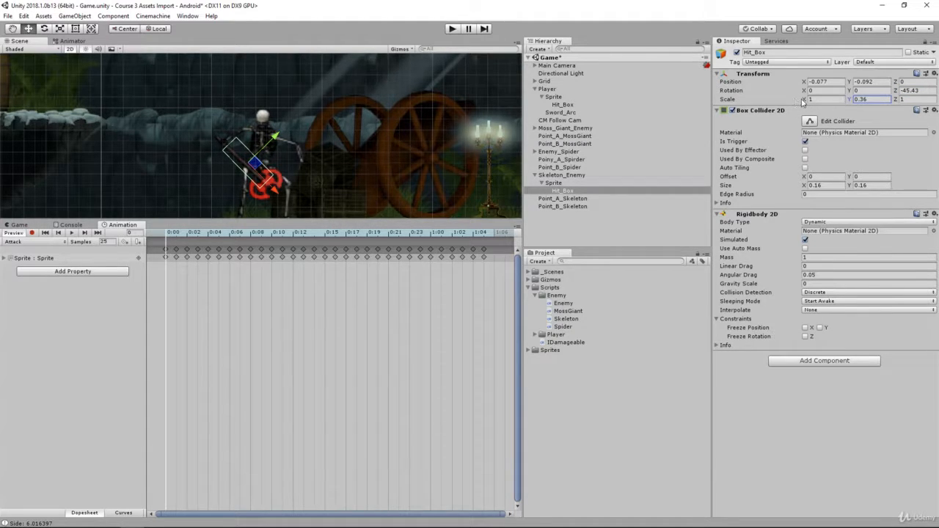
drag(802, 102, 813, 106)
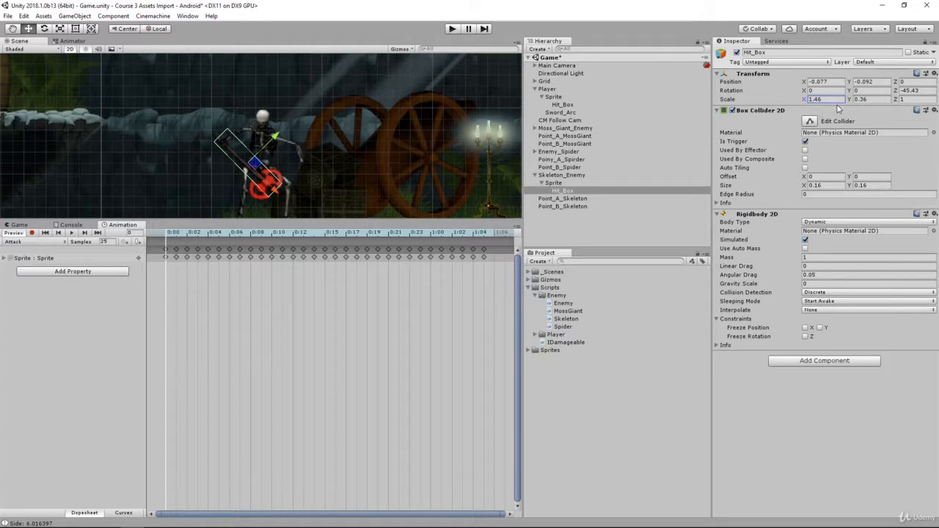
drag(849, 102, 897, 103)
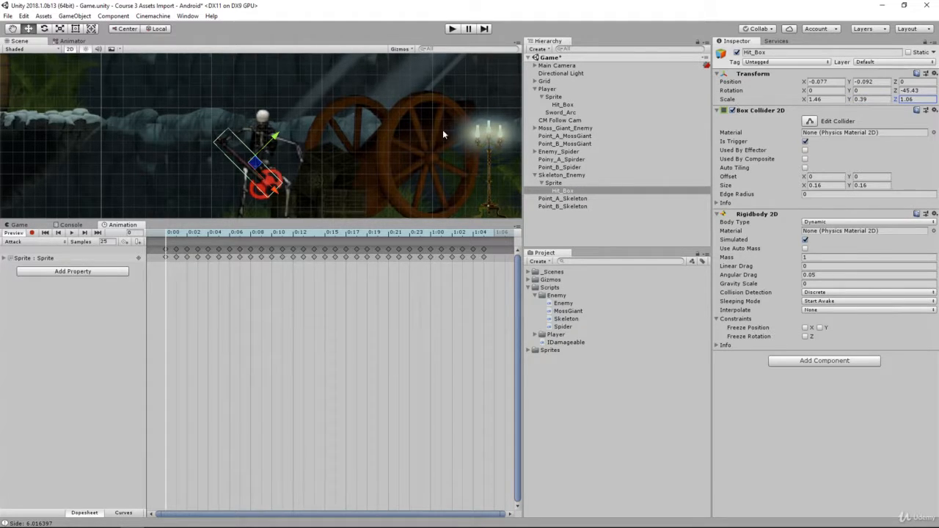
- Enable keyframe recording for the Attack clip and key the Hit_Box position at frame 0 to about X -0.087, Y -0.089
click(177, 234)
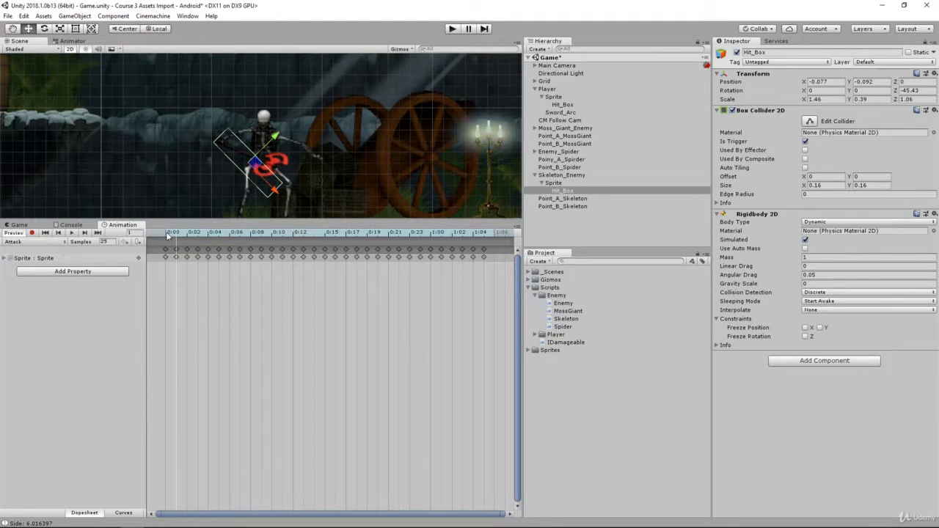
click(166, 234)
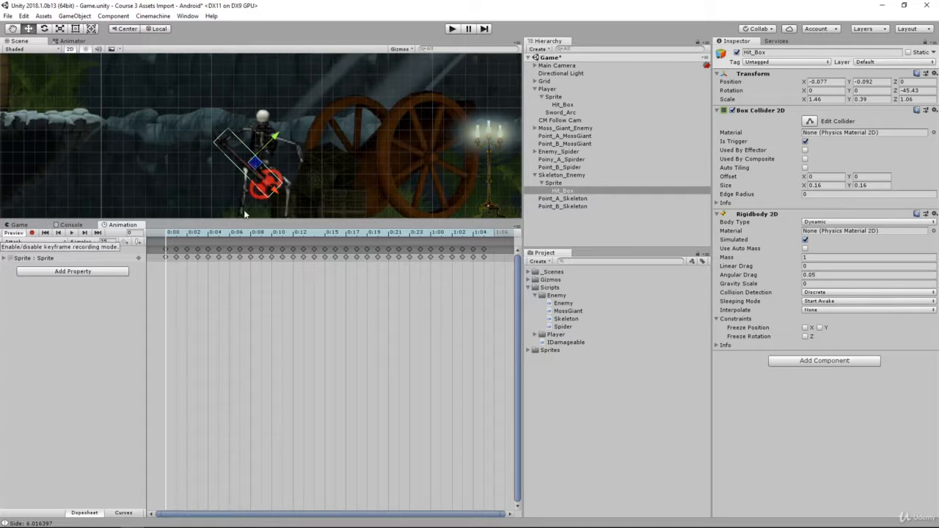
click(31, 233)
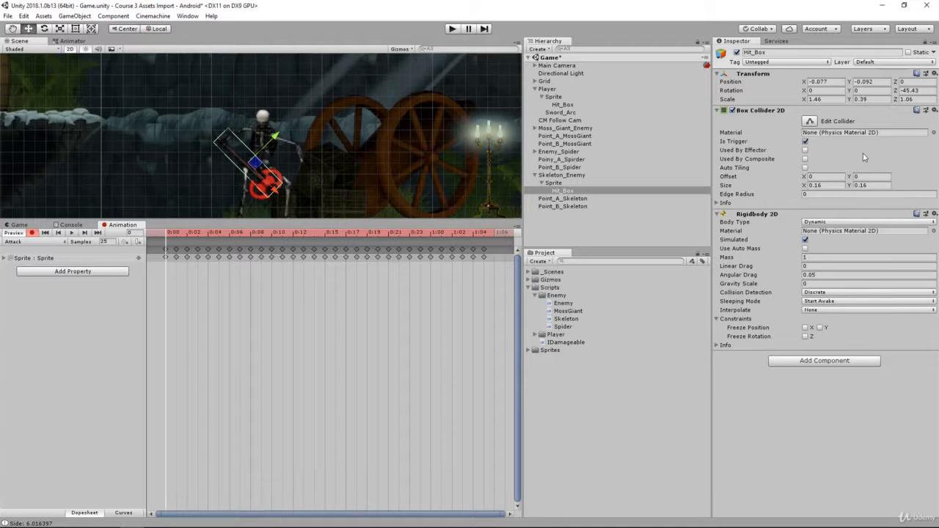
click(828, 100)
click(831, 81)
text(0)
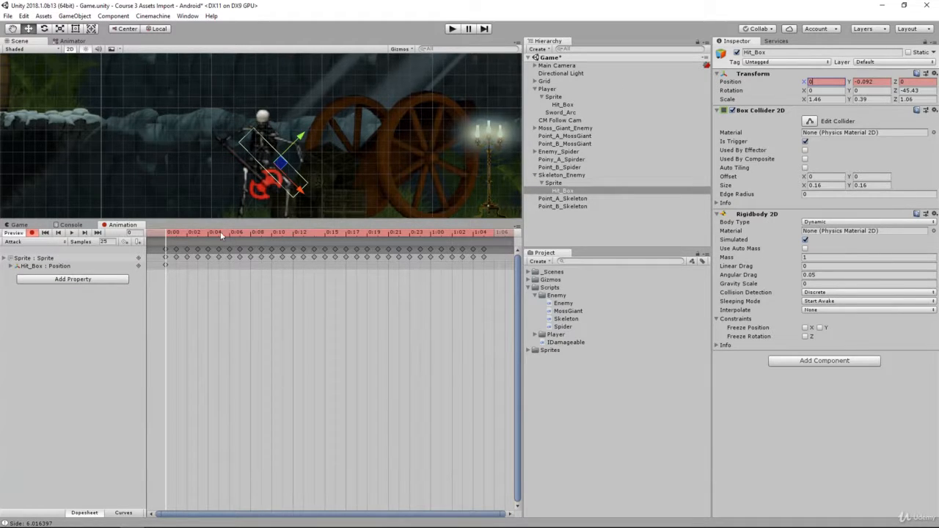
mouse_move(284, 147)
mouse_down()
mouse_move(266, 164)
mouse_move(285, 148)
mouse_up()
drag(286, 208, 274, 190)
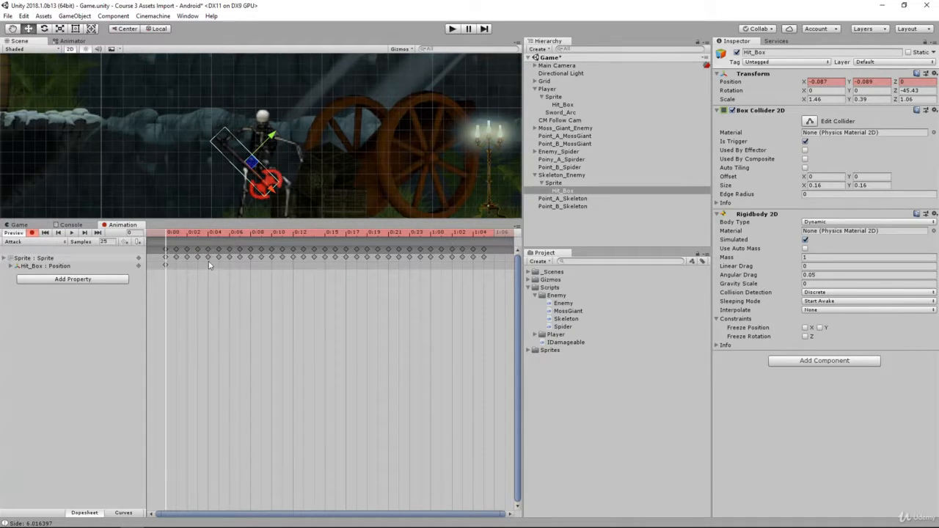
- Key the Hit_Box at frame 1 with a Z rotation of about -23.65 and a position of about X -0.076, Y -0.065
click(175, 233)
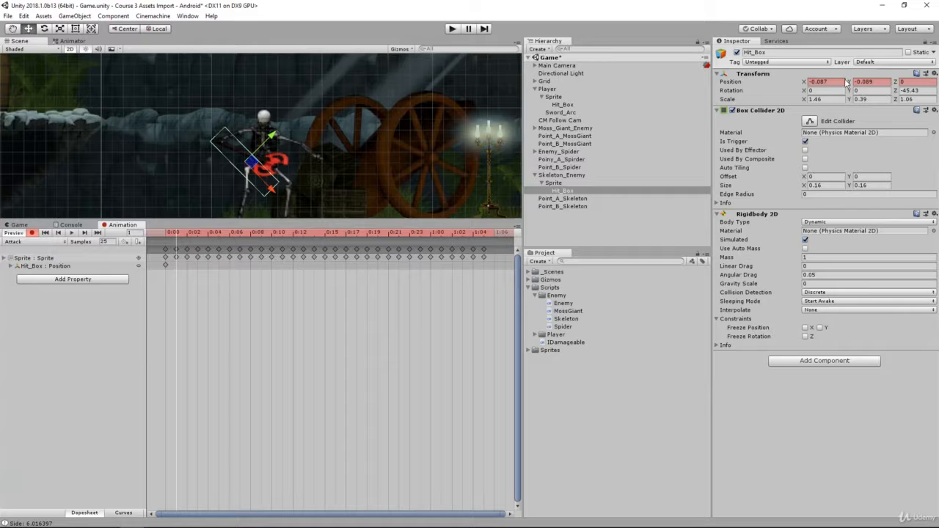
drag(894, 90, 319, 73)
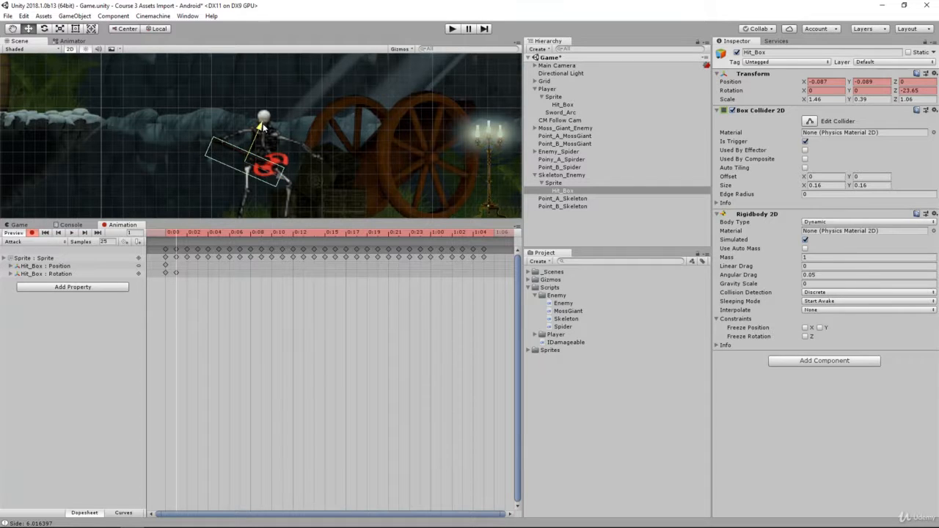
drag(251, 159, 267, 126)
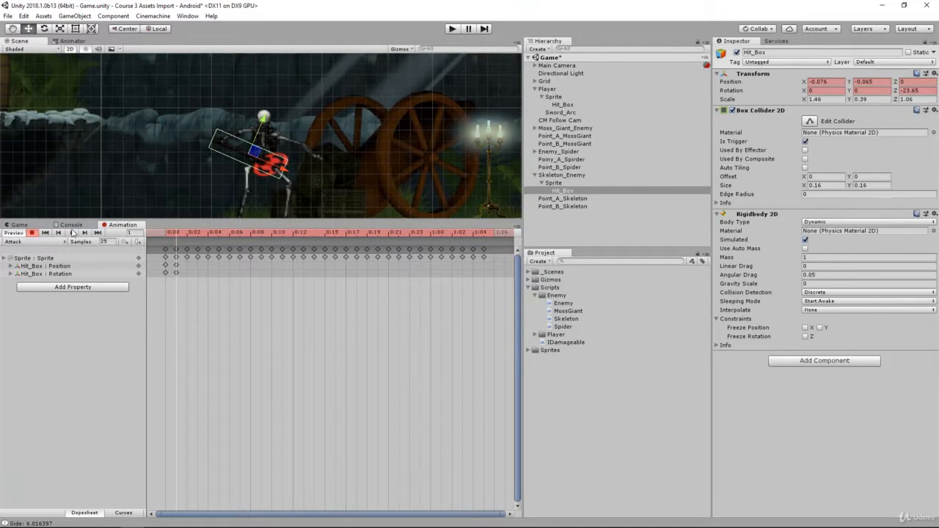
- Key the Hit_Box at frame 2 with a Z rotation of about -0.1 and a Y position of about -0.032
click(189, 231)
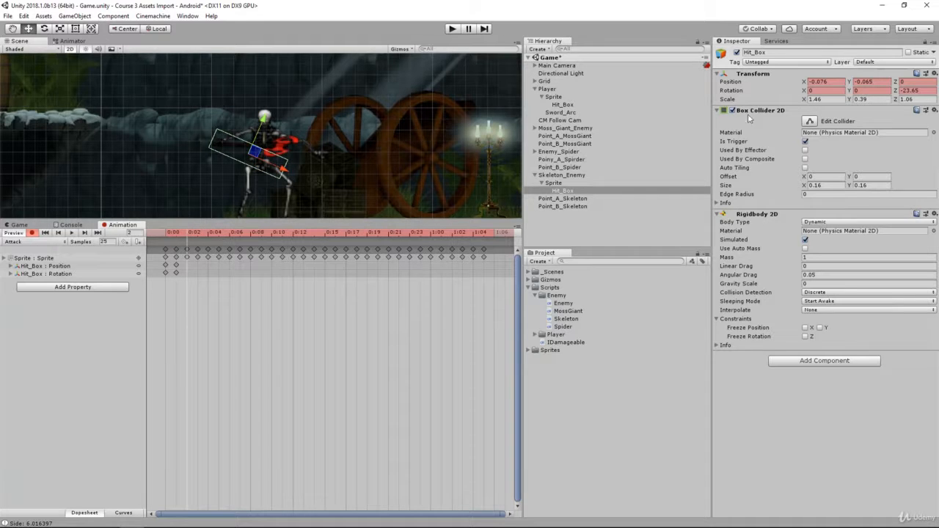
drag(895, 91, 17, 85)
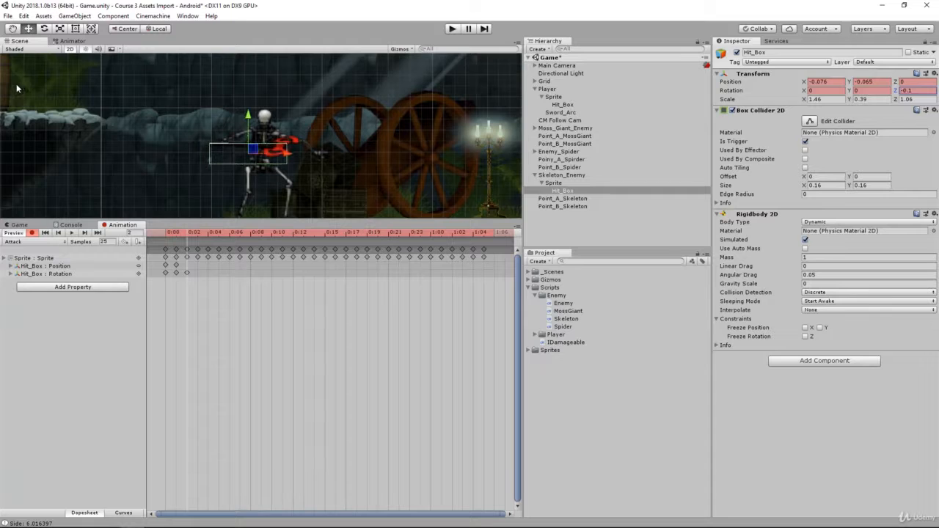
drag(248, 122, 252, 103)
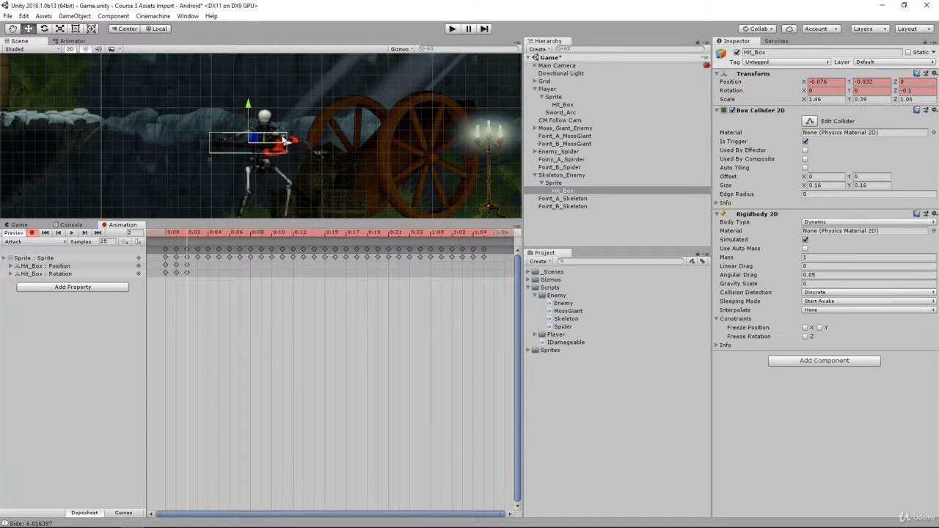
- Key the Hit_Box at frame 3 with a Z rotation of about 8.6 and shift it up and towards the axe head
click(197, 232)
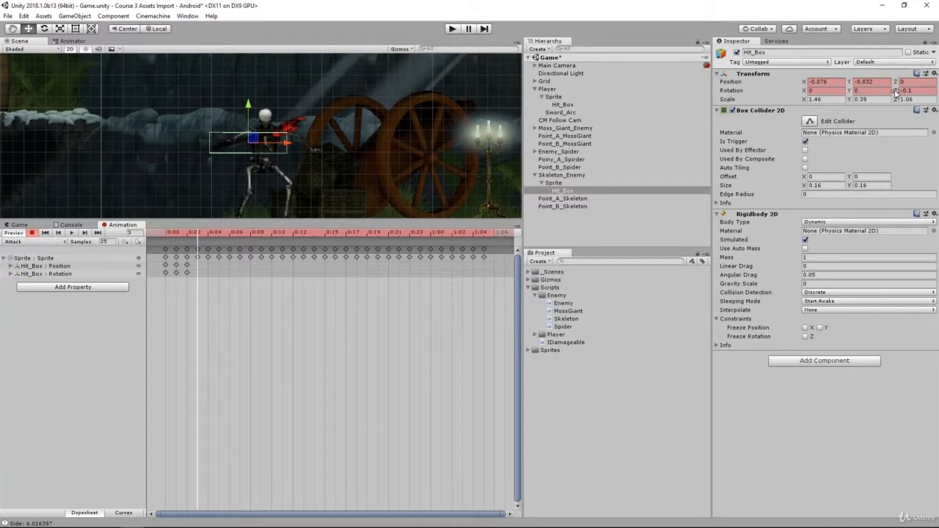
drag(895, 90, 930, 90)
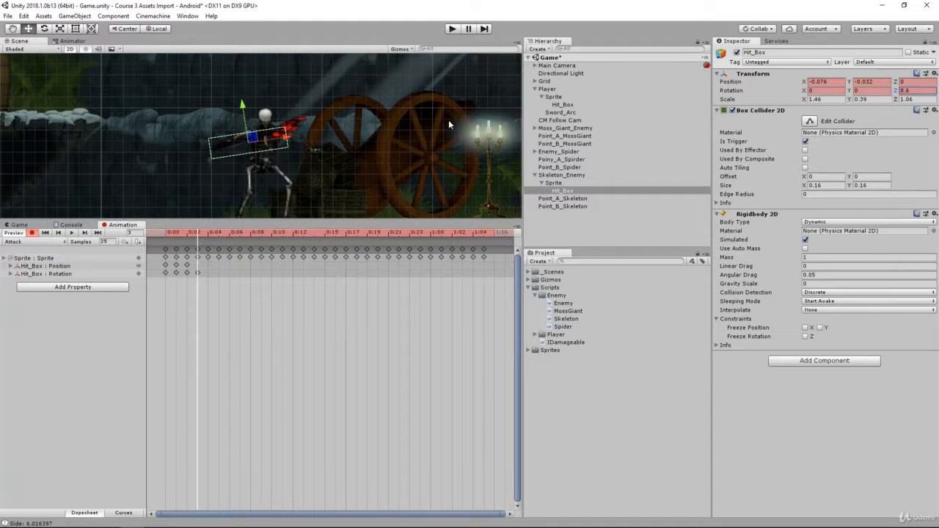
drag(245, 114, 244, 102)
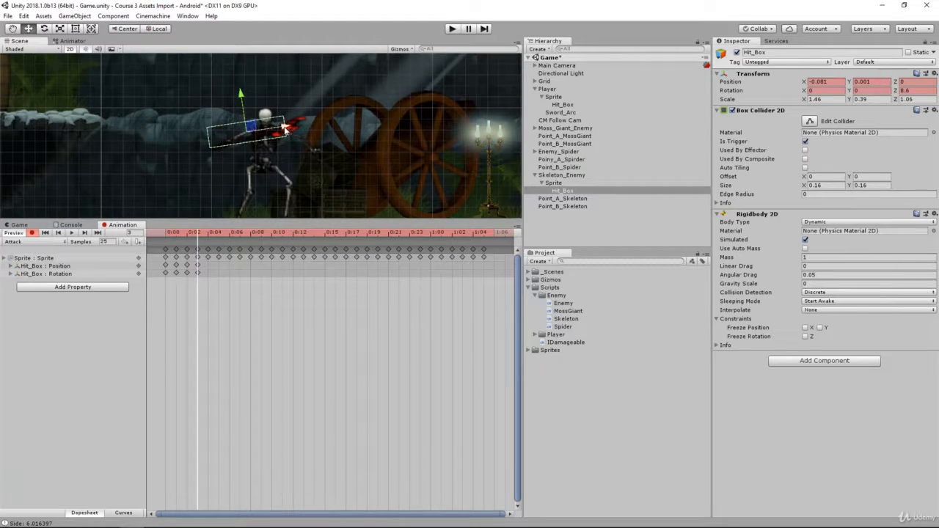
drag(287, 128, 297, 129)
drag(254, 91, 255, 98)
drag(288, 130, 291, 131)
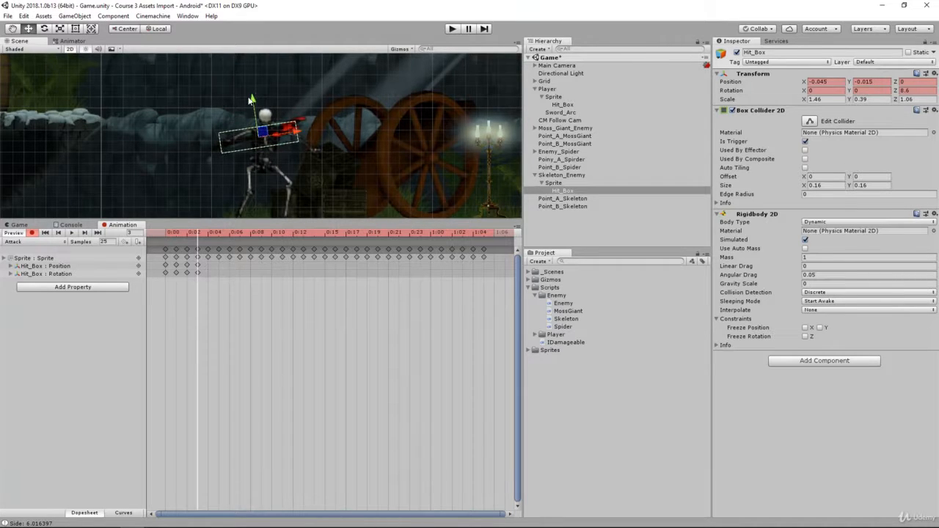
drag(252, 95, 252, 92)
- Key the Hit_Box at frame 4, rotated to the axe's angle and positioned at about X -0.029, Y 0.019
click(209, 233)
drag(894, 91, 110, 87)
drag(239, 103, 293, 110)
- Key the Hit_Box at frame 5 with a Z rotation of about 45.51 and a position of about X -0.014, Y 0.061
click(220, 233)
drag(895, 91, 935, 91)
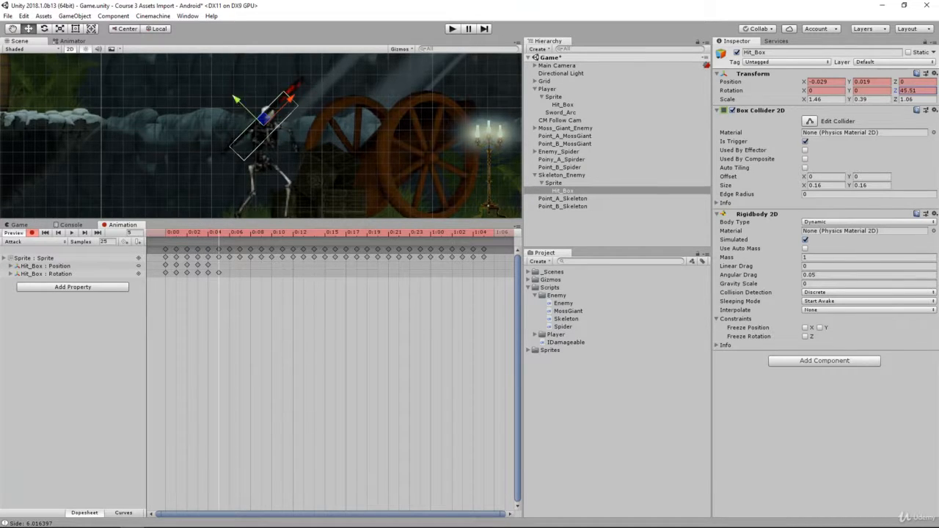
drag(286, 102, 296, 92)
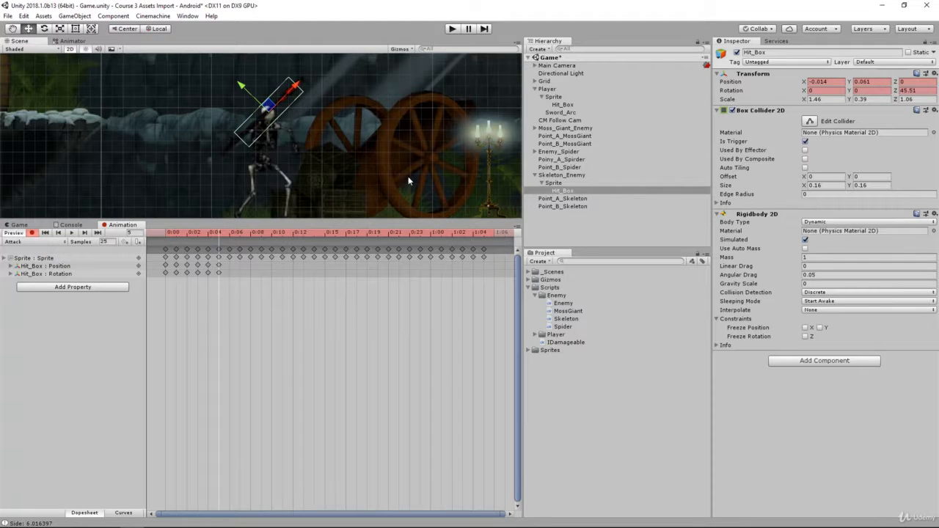
- Key the Hit_Box's rotation at frame 6 and its position at frame 7 to about X -0.021, Y 0.124, following the raised axe
mouse_move(216, 233)
mouse_down()
mouse_move(196, 232)
mouse_move(229, 233)
mouse_up()
drag(895, 91, 911, 93)
click(240, 232)
drag(281, 69, 285, 59)
drag(239, 78, 231, 76)
- Key the Hit_Box at frame 8 with a Z rotation of 85 and shift it over the raised axe
click(251, 232)
scroll(256, 191, down, 3)
drag(895, 91, 912, 93)
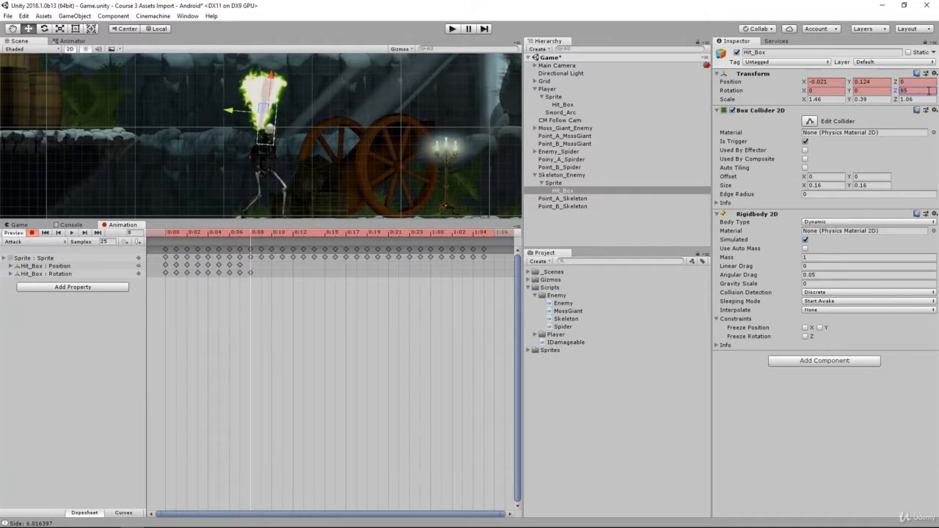
drag(272, 75, 272, 72)
drag(229, 109, 220, 110)
- Key the Hit_Box at frame 9 with a Z rotation of about 139.3 and a position of about X -0.035, Y 0.082, and go to frame 10
click(261, 233)
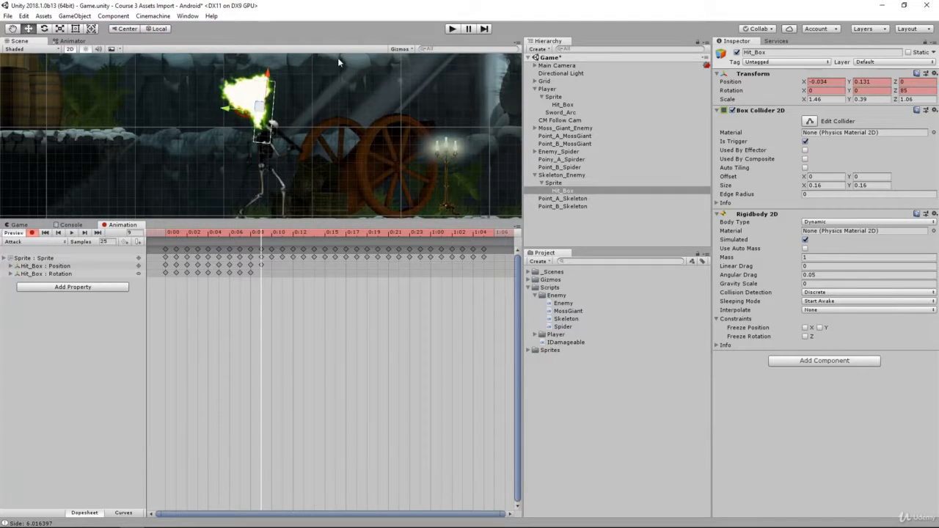
drag(895, 91, 936, 93)
drag(236, 87, 252, 101)
drag(257, 154, 250, 162)
drag(243, 107, 235, 100)
click(278, 233)
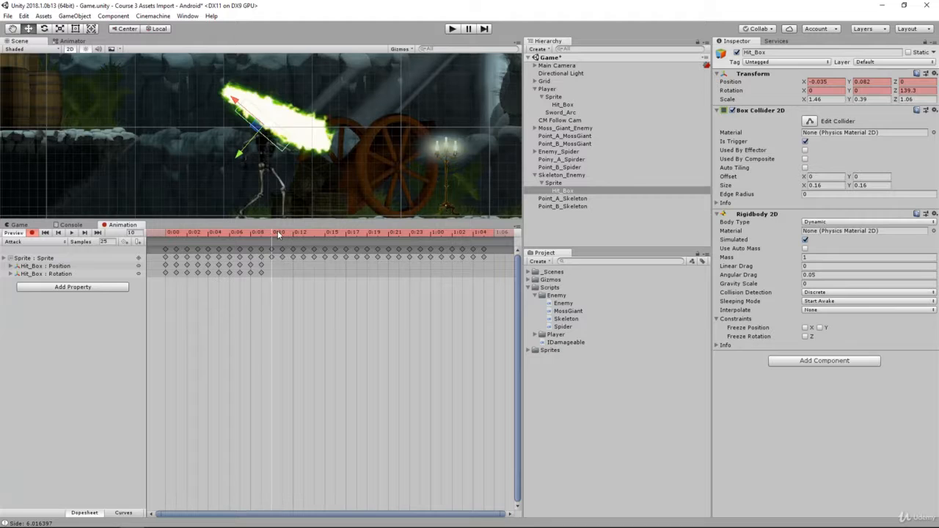
- Key the Hit_Box at frame 10 with Z rotation about 144.9, position about X 0.01, Y 0.112, and scale X 2.96, Y 0.7
drag(895, 91, 900, 93)
drag(242, 157, 249, 146)
drag(850, 99, 825, 102)
drag(241, 93, 245, 96)
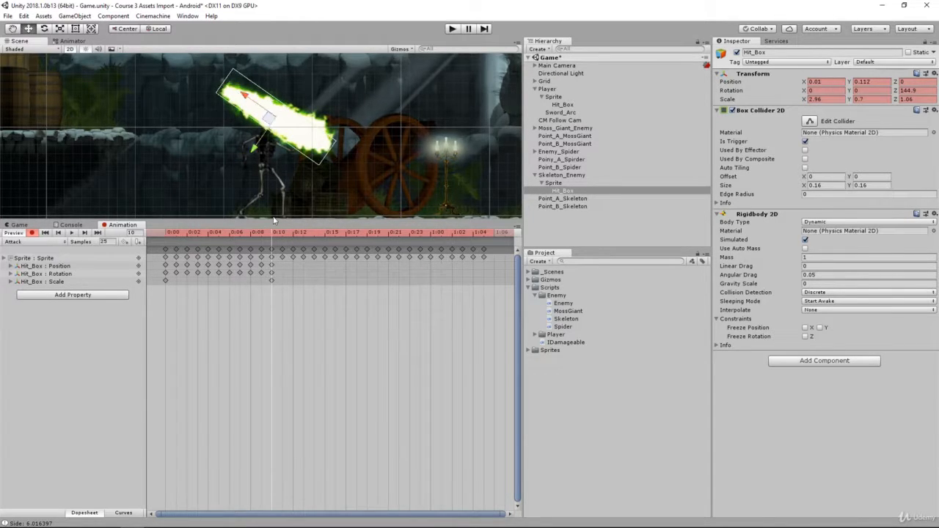
- Key the Hit_Box at frame 11 with a Z rotation of 180 and shift it over the axe's swing arc, and go to frame 12
click(282, 232)
drag(894, 90, 929, 90)
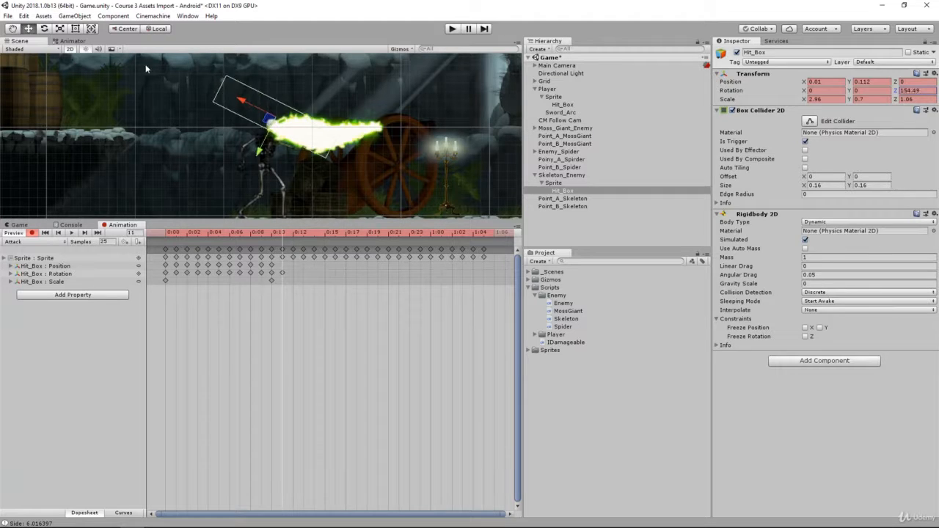
click(272, 127)
click(562, 191)
drag(274, 122, 277, 141)
click(909, 90)
text(180)
key(period)
- Key the Hit_Box at frame 12 with Z rotation about 193.4, position about X 0.191, Y 0.027, and a Y scale of -0.7
drag(895, 90, 911, 90)
drag(313, 140, 322, 145)
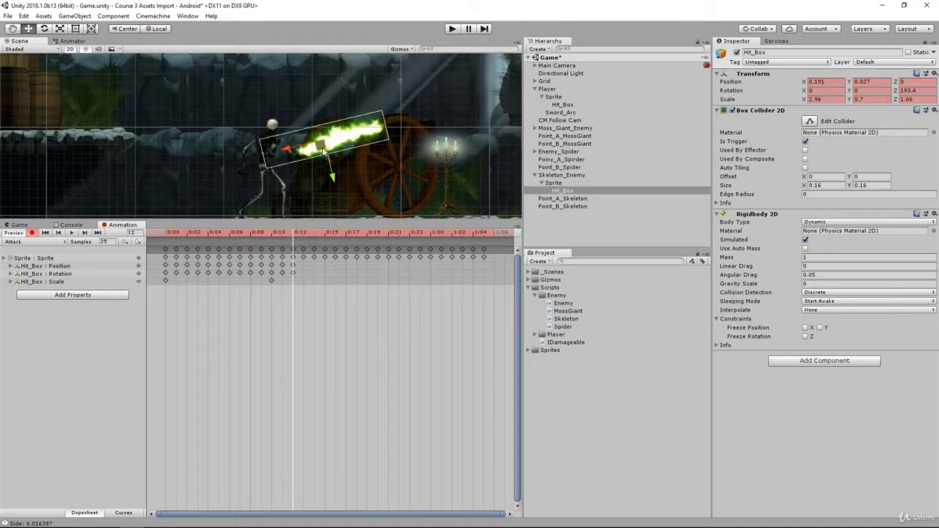
click(849, 100)
click(804, 100)
key(period)
- Key the Hit_Box at frame 13 with a Z rotation of about 178.5 and a position of about X 0.169, Y 0.038, and go to frame 14
drag(896, 91, 882, 91)
drag(320, 145, 314, 143)
click(314, 234)
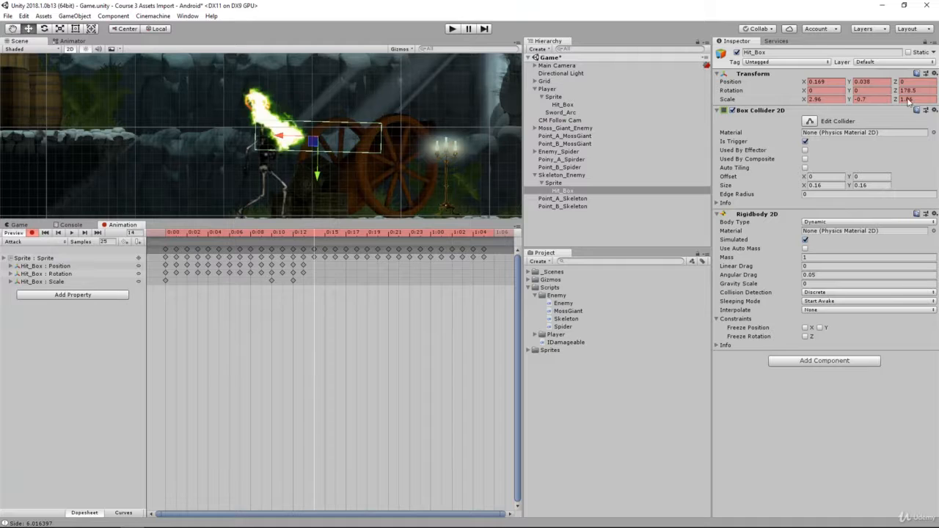
- Key the Hit_Box at frame 14 with Z rotation about 143.2, position about X -0.012, Y 0.084, and an X scale of -2
drag(896, 91, 849, 93)
drag(308, 139, 260, 126)
drag(802, 101, 817, 101)
click(325, 235)
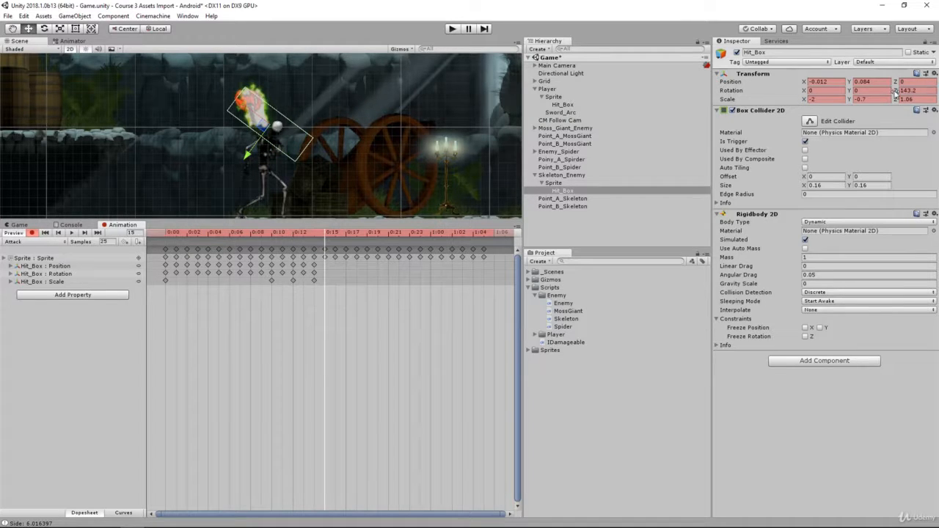
- Key the Hit_Box at frame 15 with Z rotation about 101.9, position about X -0.071, Y 0.104, and an X scale of -1.5
drag(896, 91, 870, 91)
mouse_move(804, 99)
mouse_down()
mouse_move(818, 99)
mouse_move(800, 99)
mouse_up()
click(335, 233)
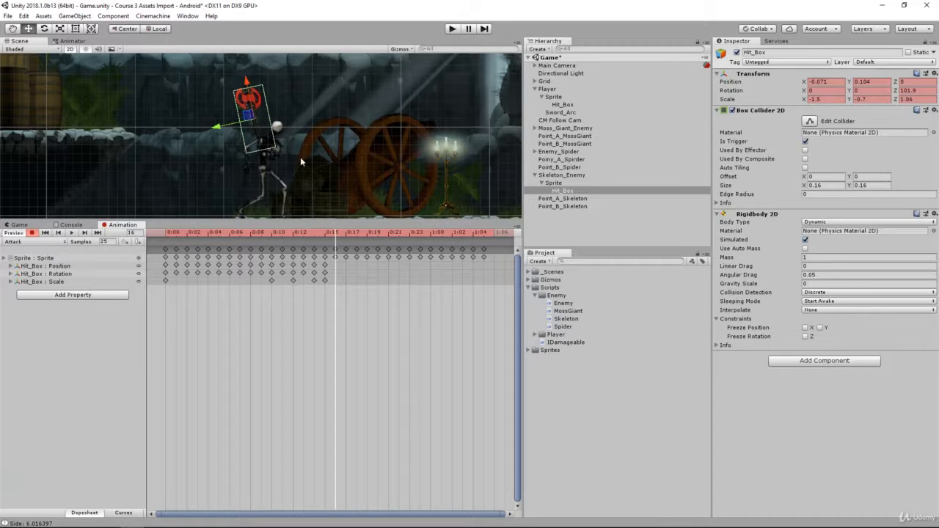
- Key the Hit_Box at frame 17 with Z rotation about 90.48, position about X -0.034, Y 0.11, and scale X -2.1, Y -0.5
click(345, 232)
drag(895, 91, 887, 90)
drag(249, 114, 259, 112)
drag(805, 99, 799, 100)
drag(850, 100, 854, 100)
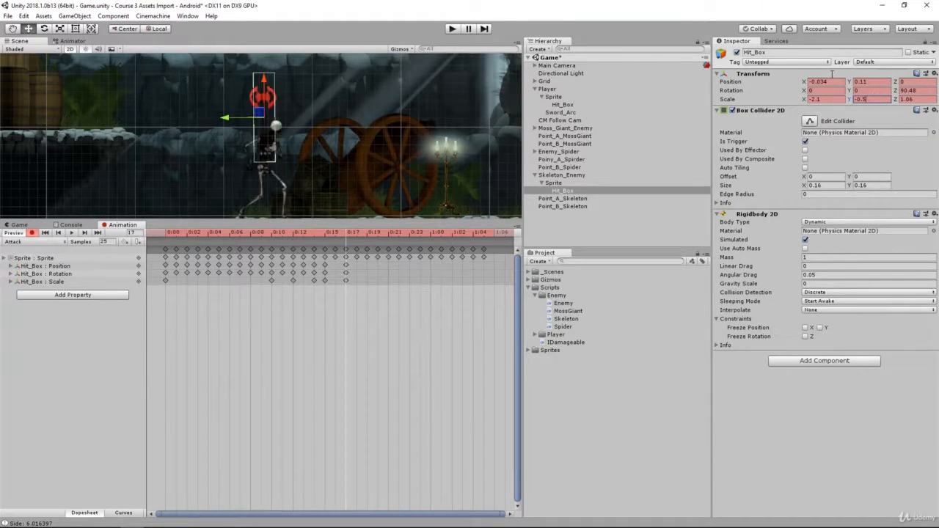
key(period)
- Key the Hit_Box's position at frame 18 to about X 0.007, Y 0.062, and adjust its rotation at frame 19 and position at frame 20
drag(258, 113, 269, 124)
key(period)
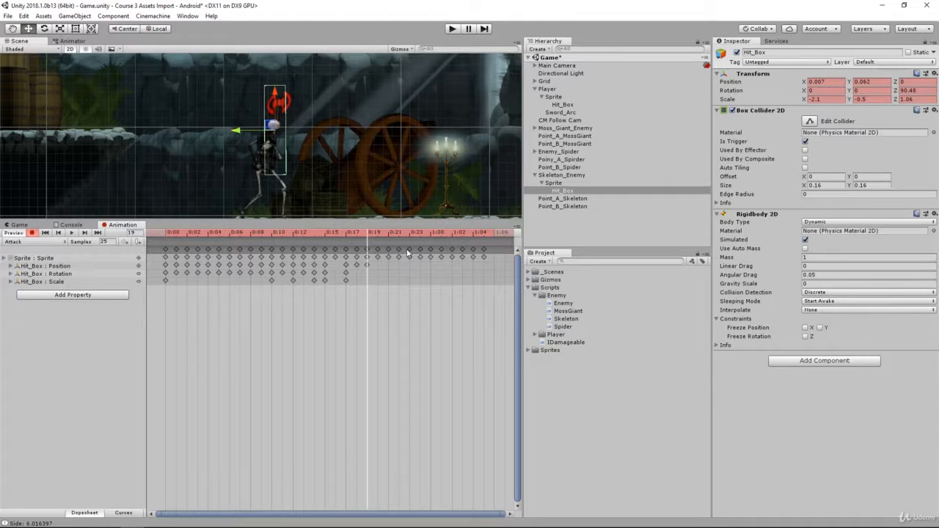
drag(895, 91, 881, 91)
key(period)
drag(270, 126, 276, 128)
click(388, 233)
- Rotate the Hit_Box toward the lowering axe at frame 21 and shift it over the axe at frame 23
drag(894, 91, 871, 99)
click(251, 119)
click(561, 190)
key(period)
key(period)
drag(284, 128, 288, 132)
key(period)
- Key the Hit_Box at frame 24 with Z rotation about 42.7, and at frame 25 with Z rotation 14.7 and position about X 0.074, Y -0.032
drag(895, 91, 868, 99)
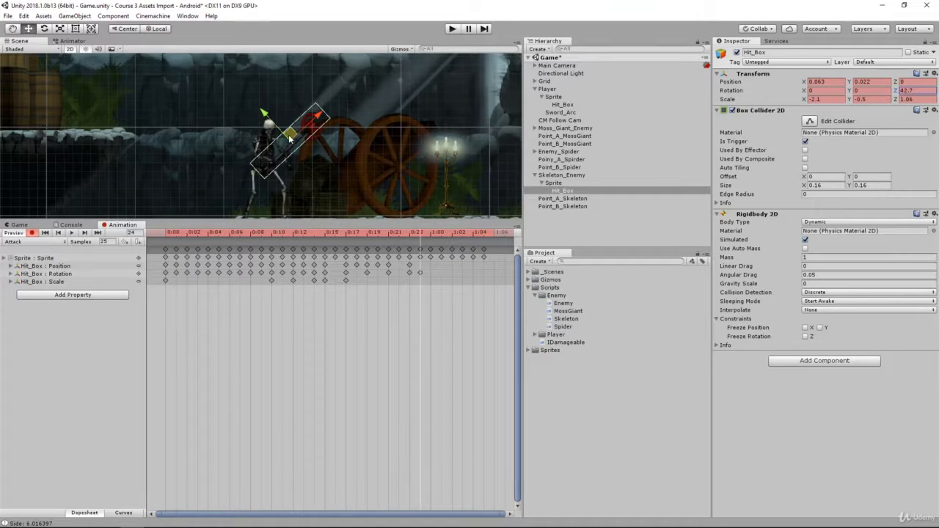
drag(288, 132, 292, 137)
key(period)
drag(895, 91, 874, 95)
drag(296, 138, 297, 149)
click(441, 233)
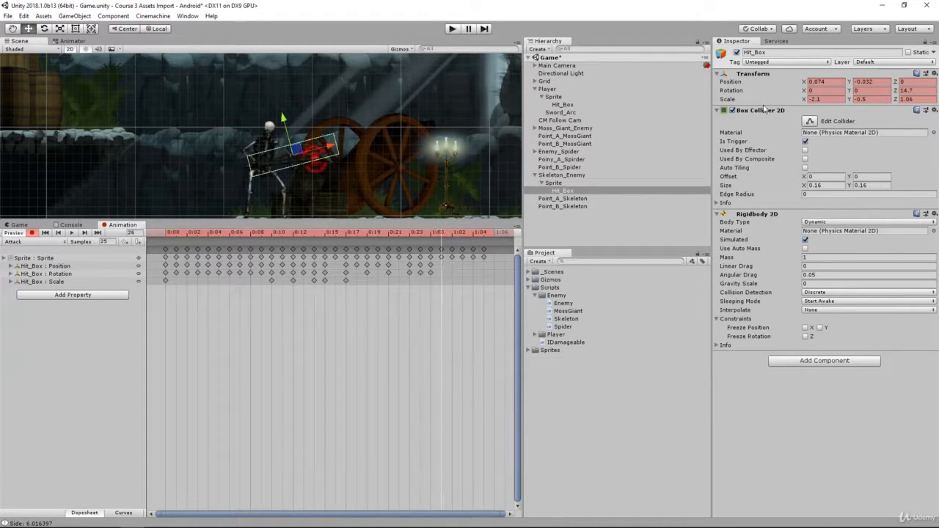
- Lower and rotate the Hit_Box at frame 26, and key it at frame 27 with Z rotation 0.6 and position about X 0.053, Y -0.073
drag(895, 90, 887, 94)
drag(294, 151, 291, 157)
click(453, 233)
drag(896, 91, 877, 91)
drag(292, 155, 291, 162)
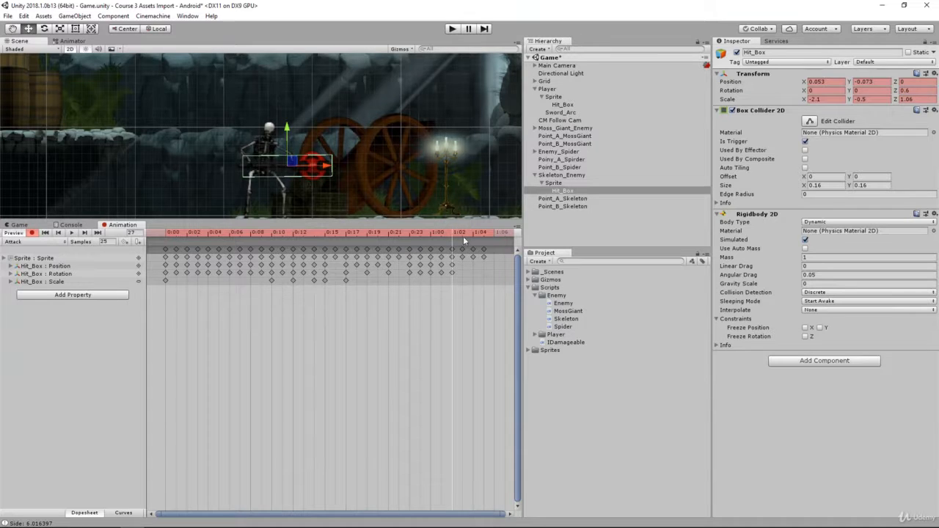
- Rotate the Hit_Box at frame 28 and key it at frame 29 with Z rotation about -15.39 and position about X -0.016, Y -0.099
click(463, 233)
drag(896, 91, 872, 91)
click(556, 182)
key(period)
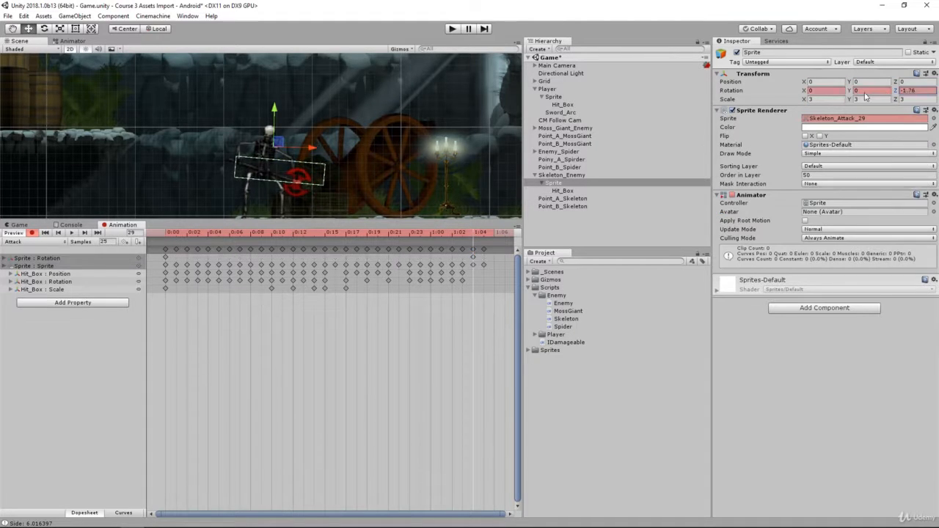
click(563, 191)
drag(292, 173, 277, 168)
key(period)
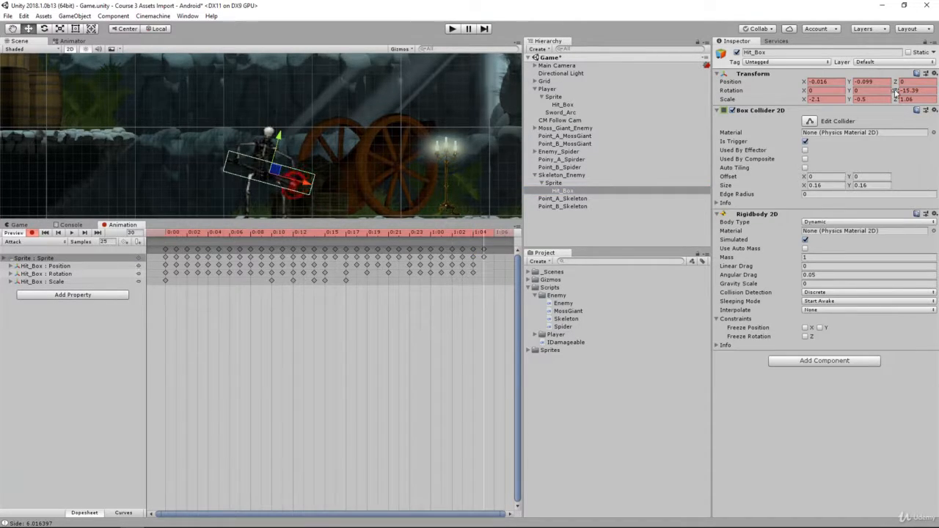
- Scrub through the opening frames of the Attack animation and play it to check how the Hit_Box follows the axe
click(168, 234)
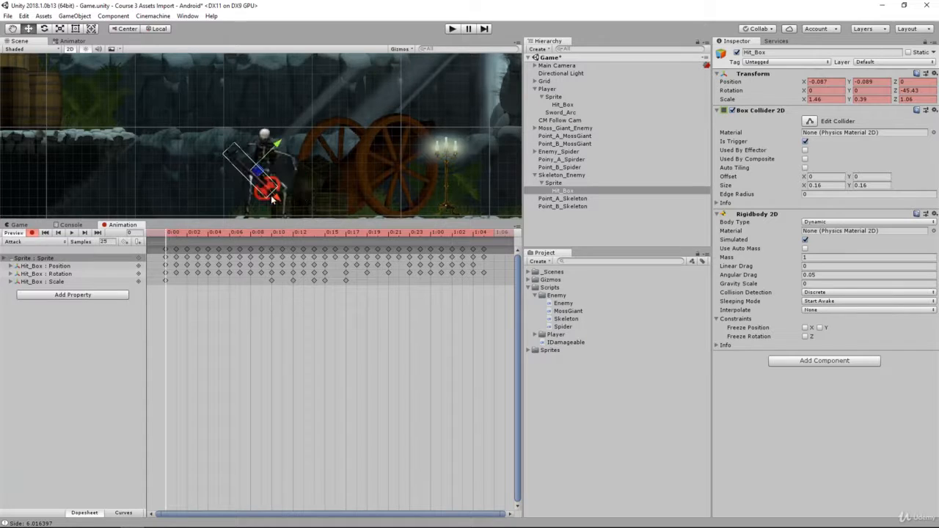
click(175, 235)
drag(185, 231, 209, 231)
click(70, 232)
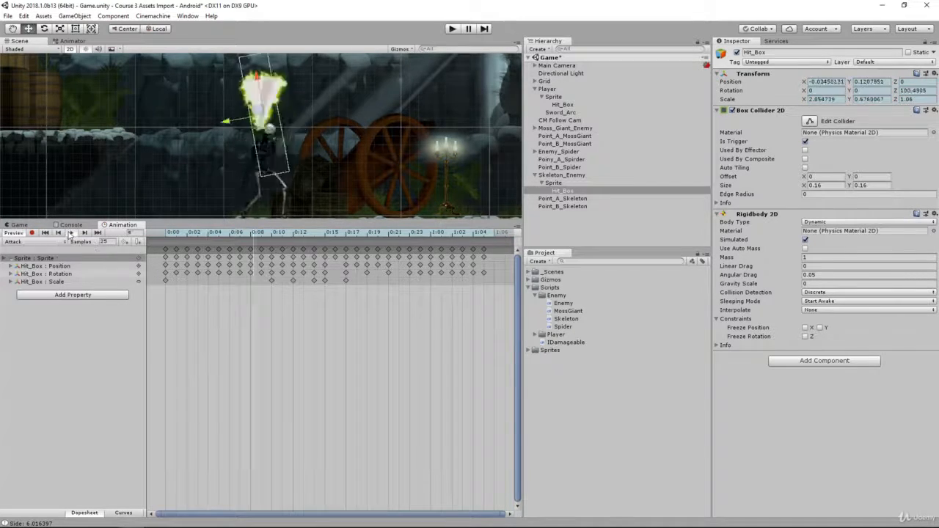